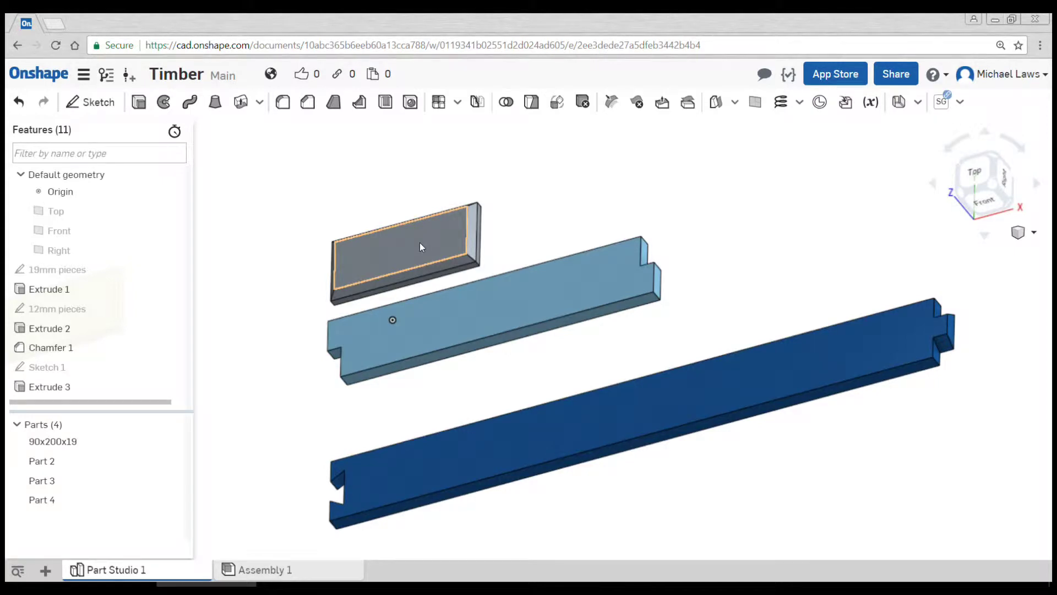
Step: Insert four instances of Part 2 into Assembly 1, placed one below another
left_click(276, 567)
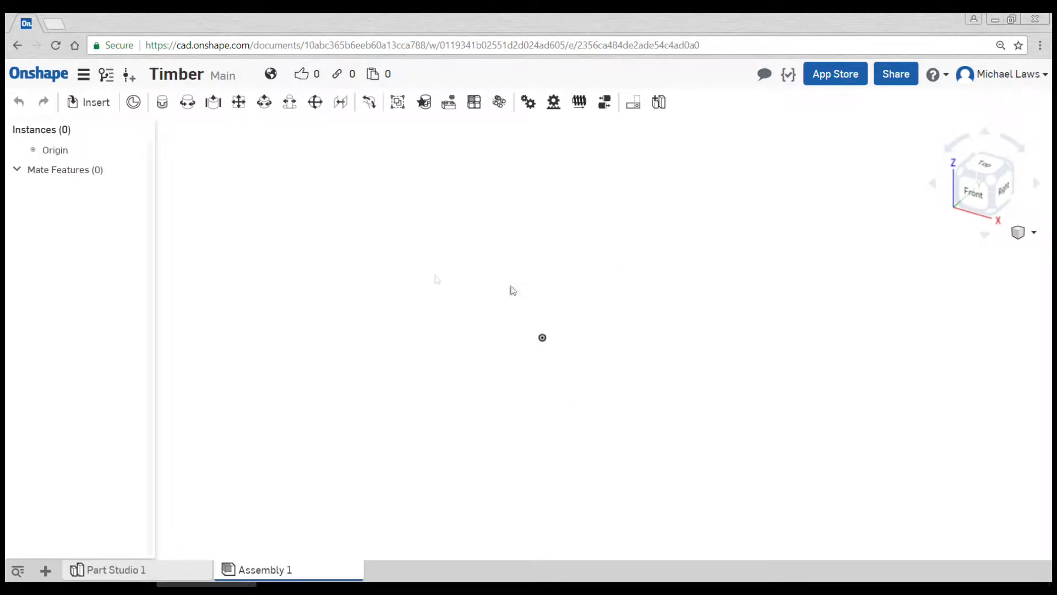
left_click(103, 108)
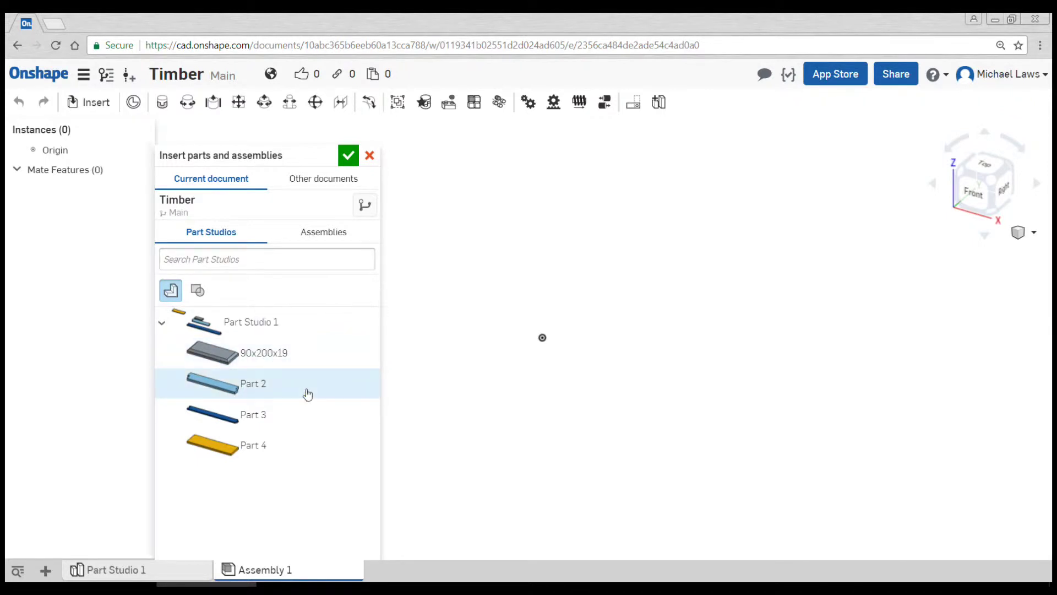
left_click(264, 382)
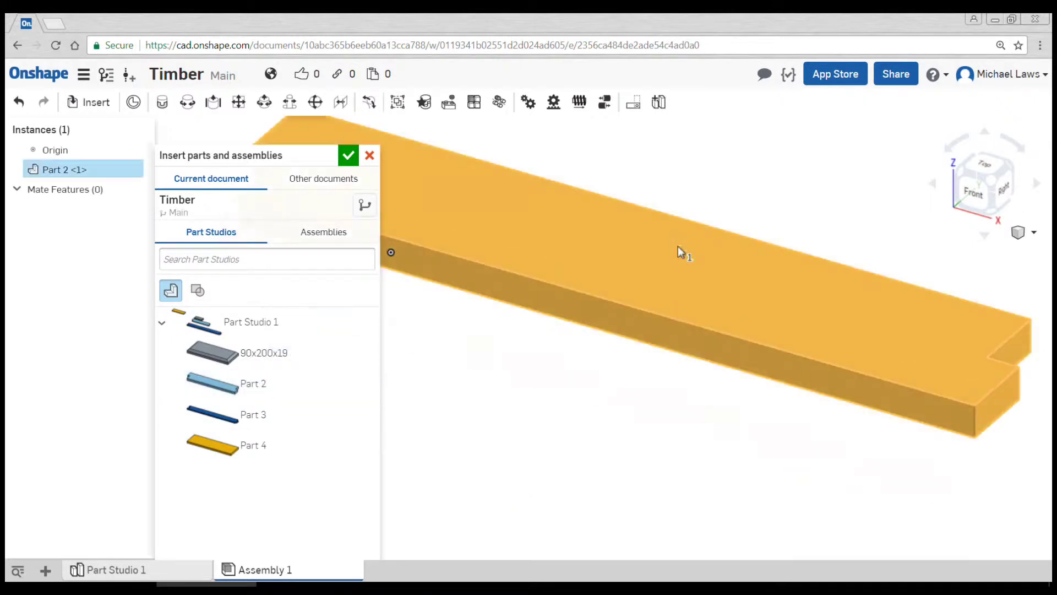
left_click(715, 230)
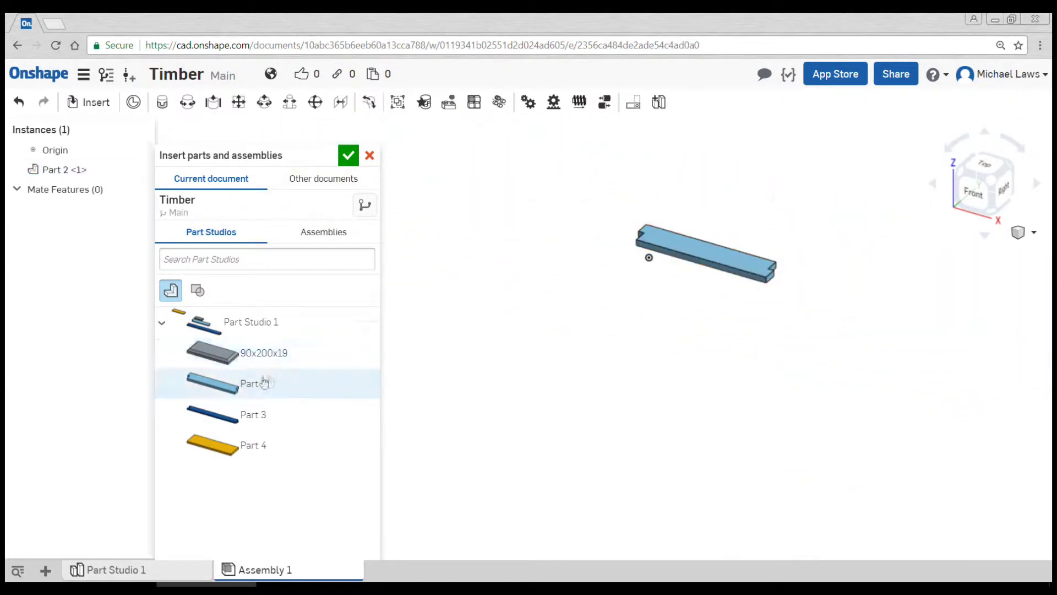
left_click(259, 382)
left_click(555, 337)
left_click(684, 302)
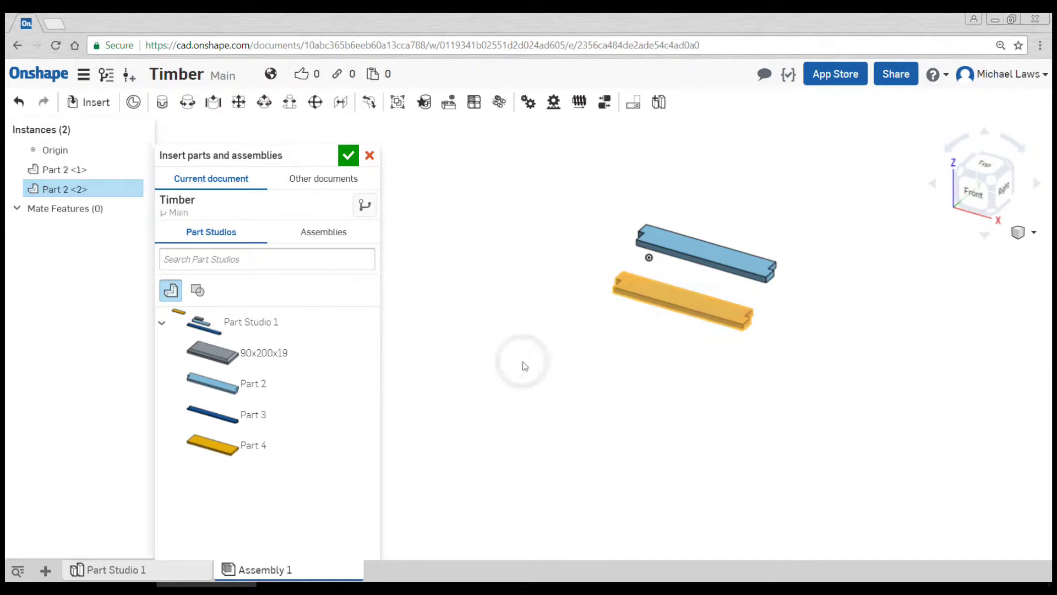
left_click(275, 388)
left_click(684, 355)
left_click(299, 384)
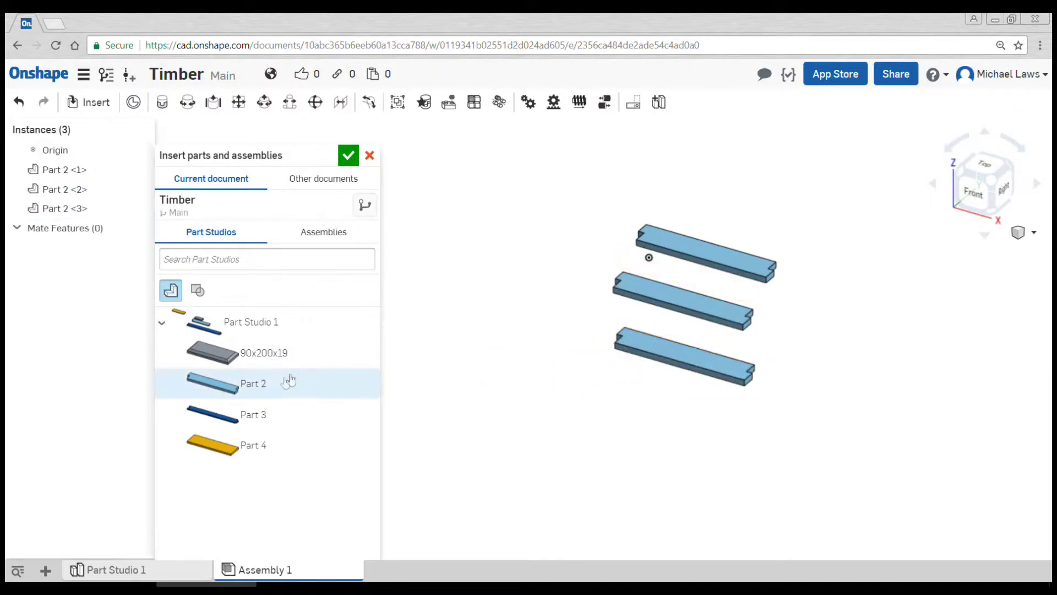
left_click(684, 408)
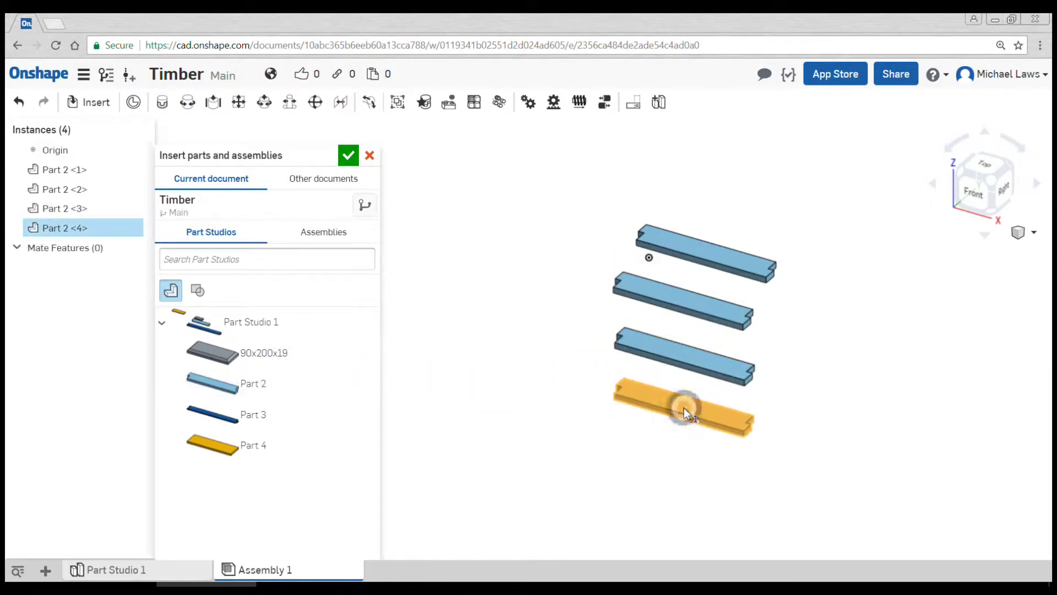
left_click(353, 159)
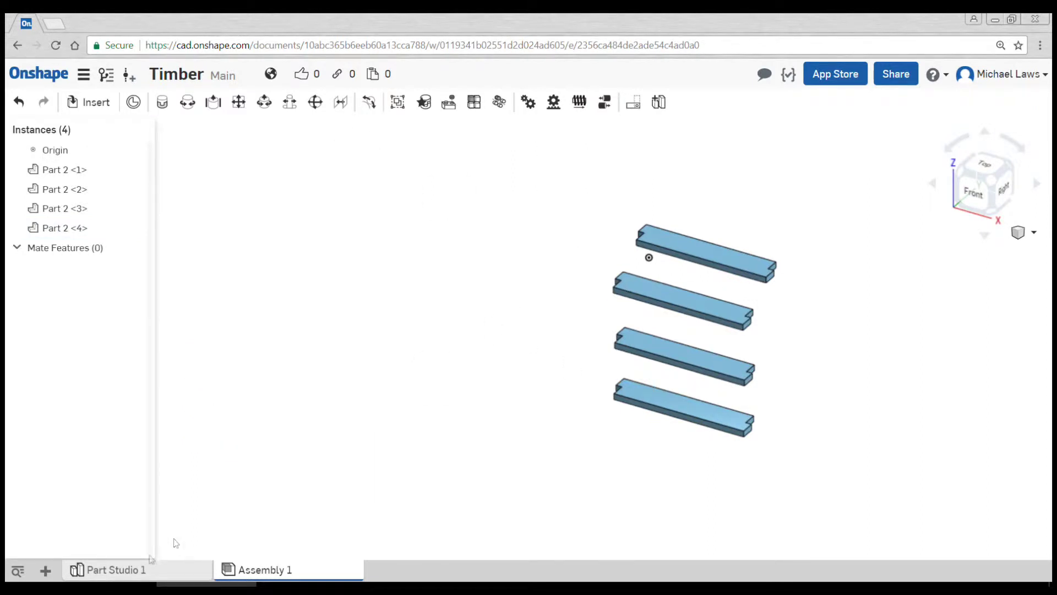
Step: Examine the notched timber pieces in Part Studio 1 and return to Assembly 1
left_click(142, 570)
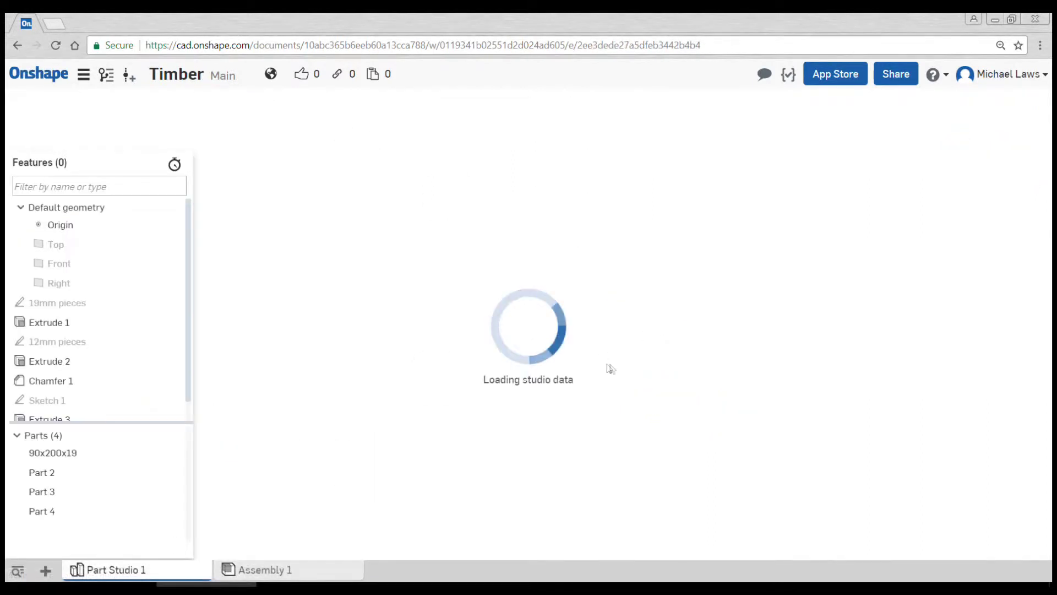
left_click(622, 275)
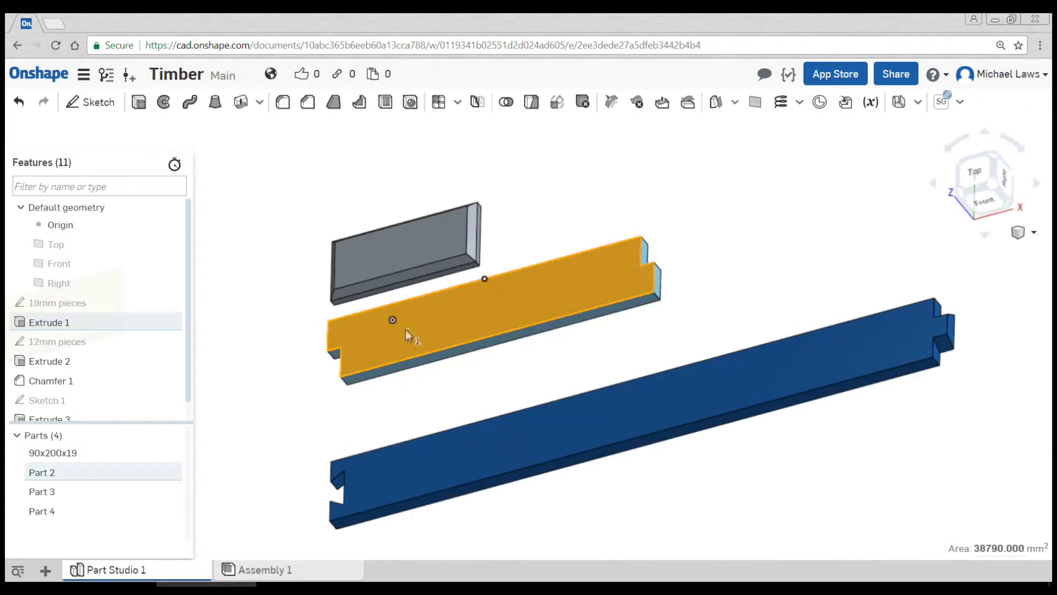
left_click(310, 353)
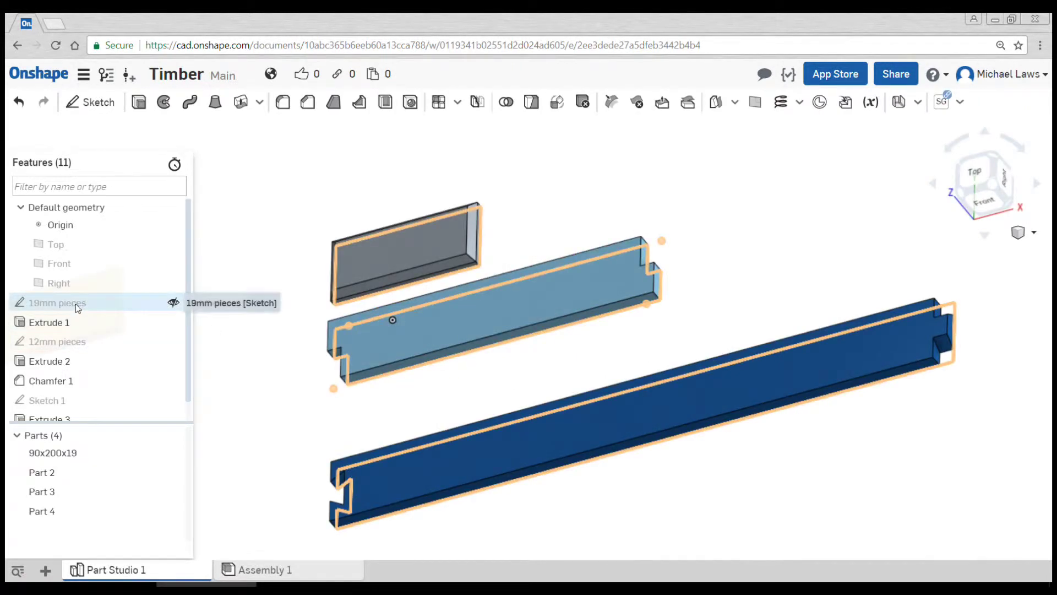
left_click(266, 570)
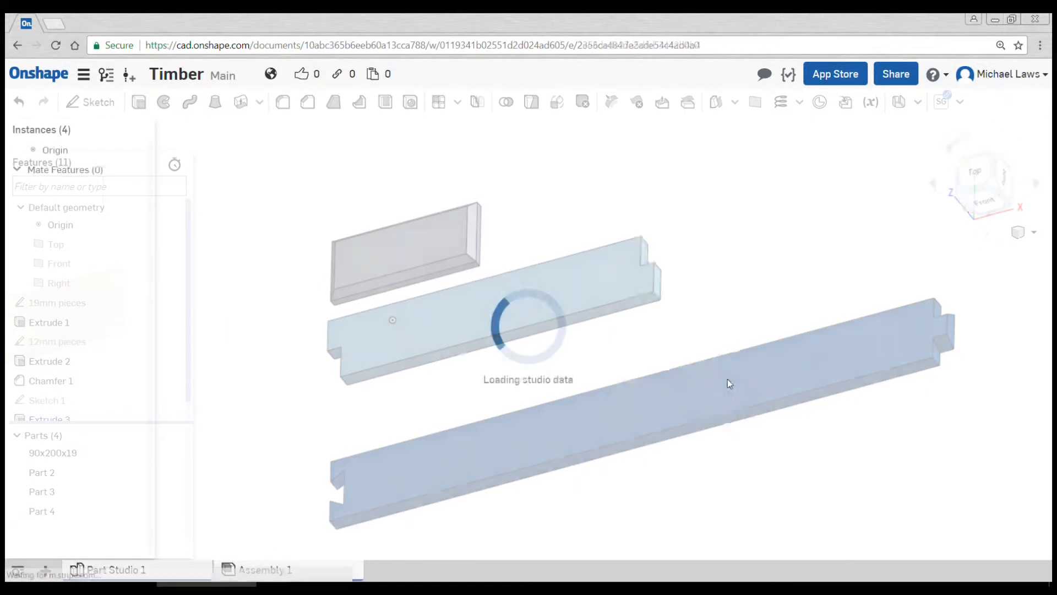
Step: Move the uppermost Part 2 instance up and away from the other three
left_click_drag(682, 233, 609, 214)
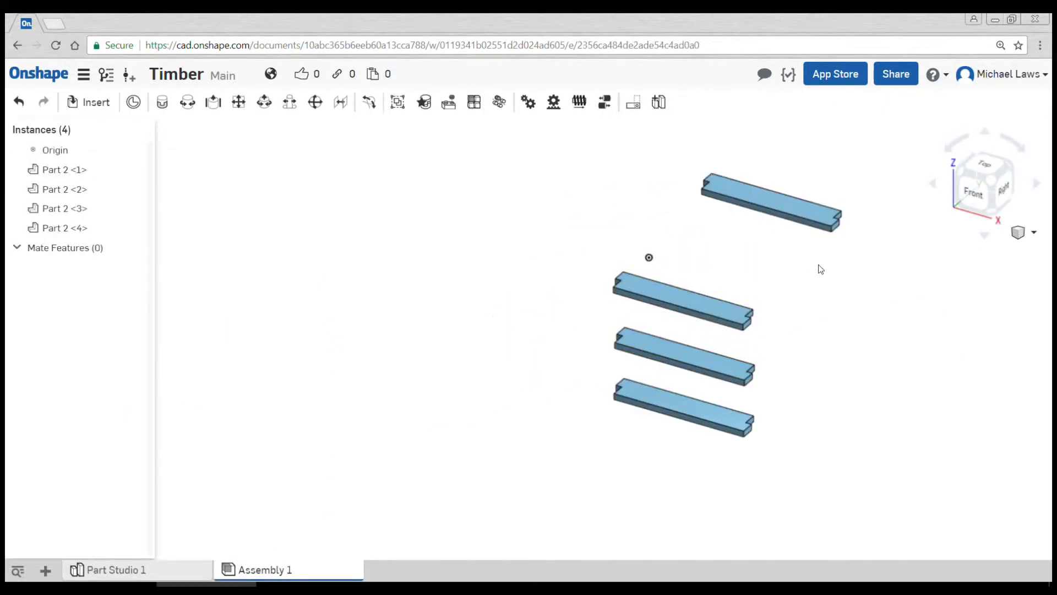
left_click(829, 286)
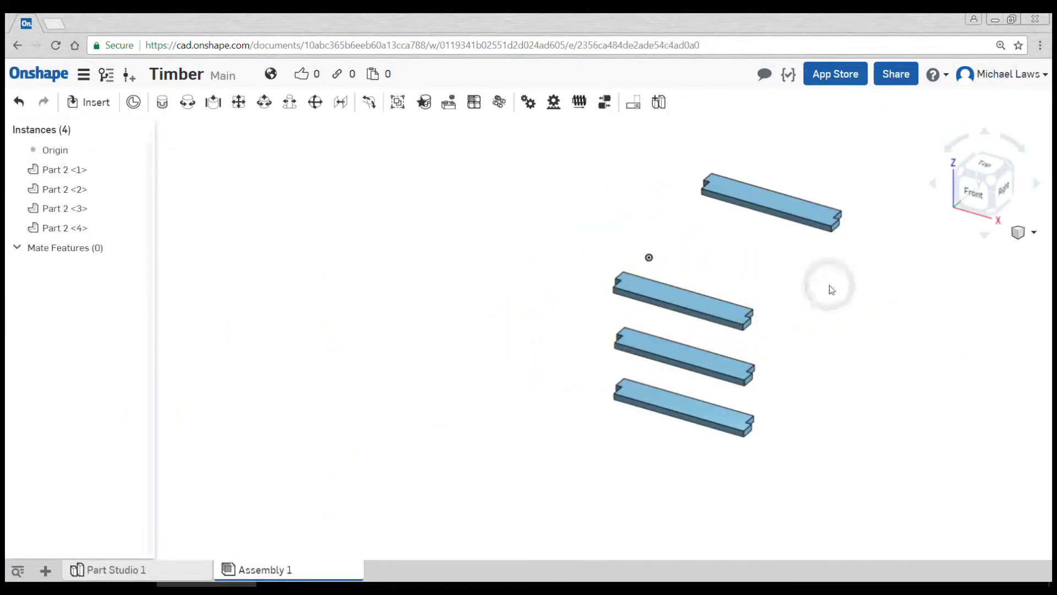
Step: Rotate the second Part 2 instance 90 degrees to stand upright and shift it about 69 mm in the negative X direction
left_click(701, 306)
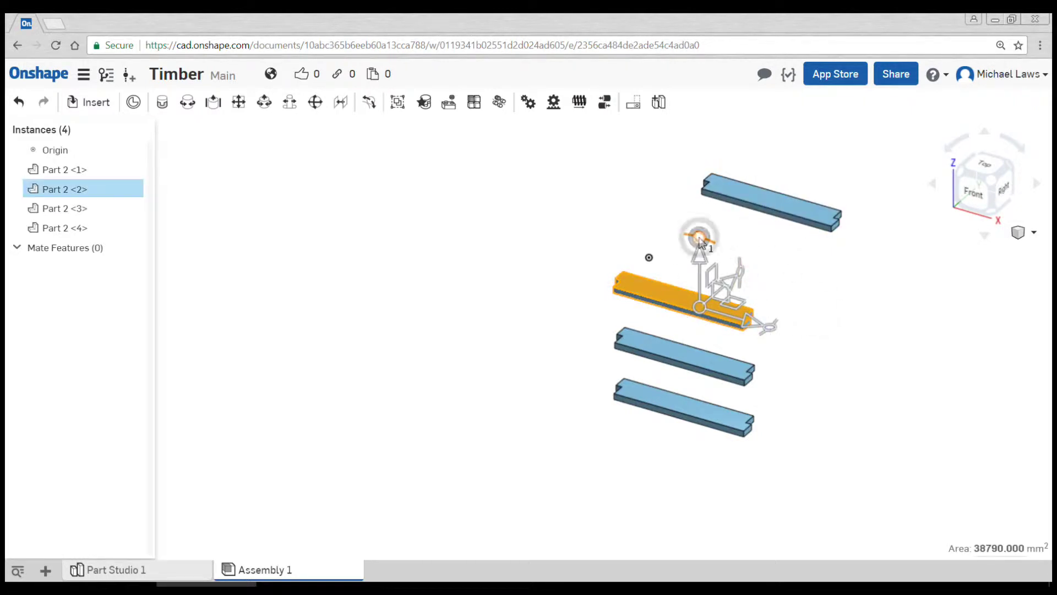
left_click_drag(699, 241, 850, 344)
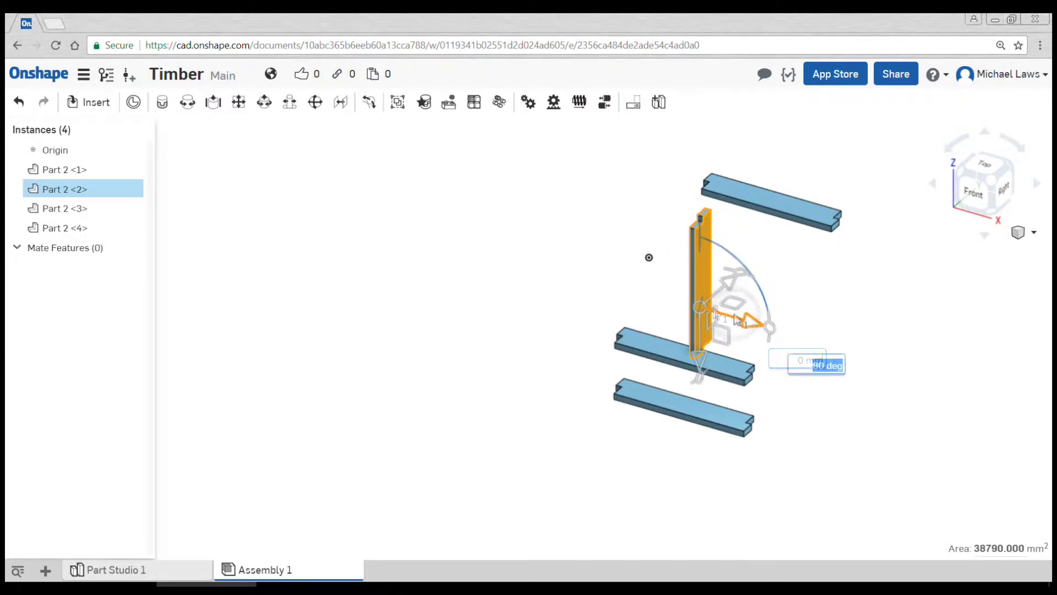
mouse_move(747, 322)
left_mouse_down()
mouse_move(711, 309)
mouse_move(730, 316)
left_mouse_up()
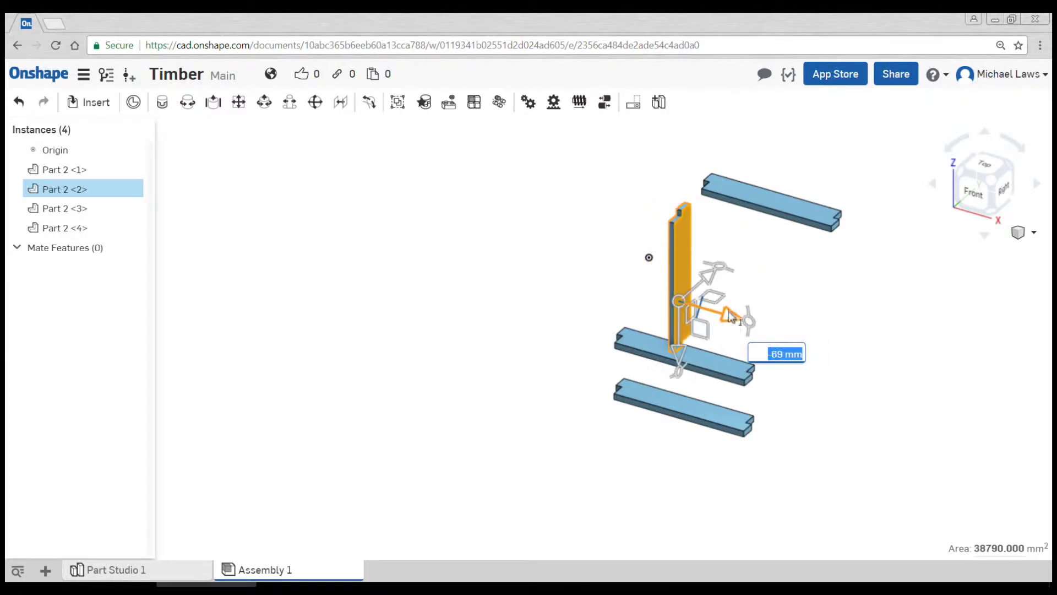
Step: Rotate the upright piece 180 degrees about its vertical axis and raise it about 127 mm
left_click_drag(739, 277, 603, 360)
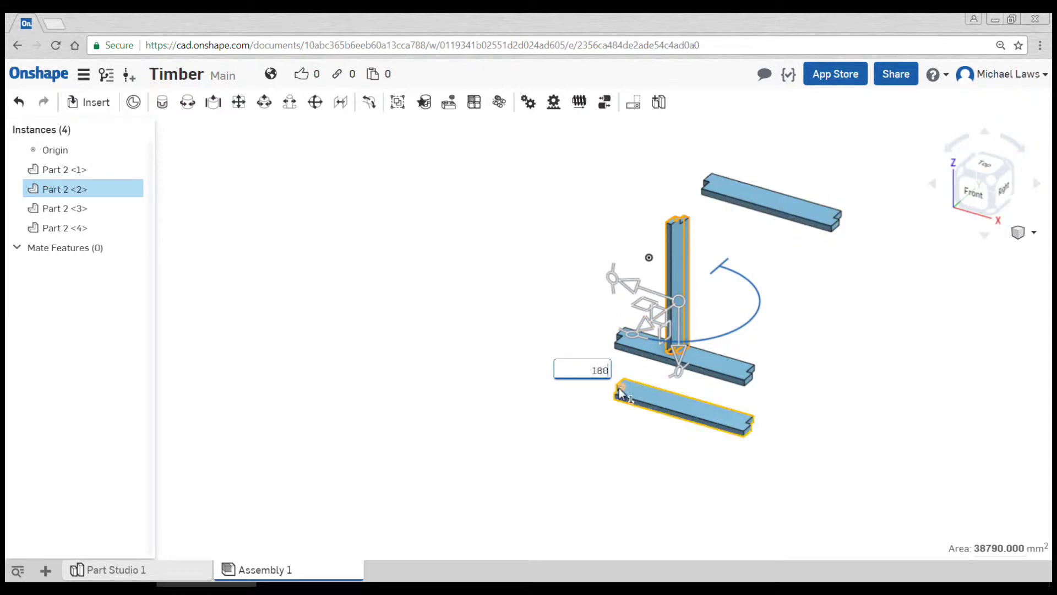
key("Return")
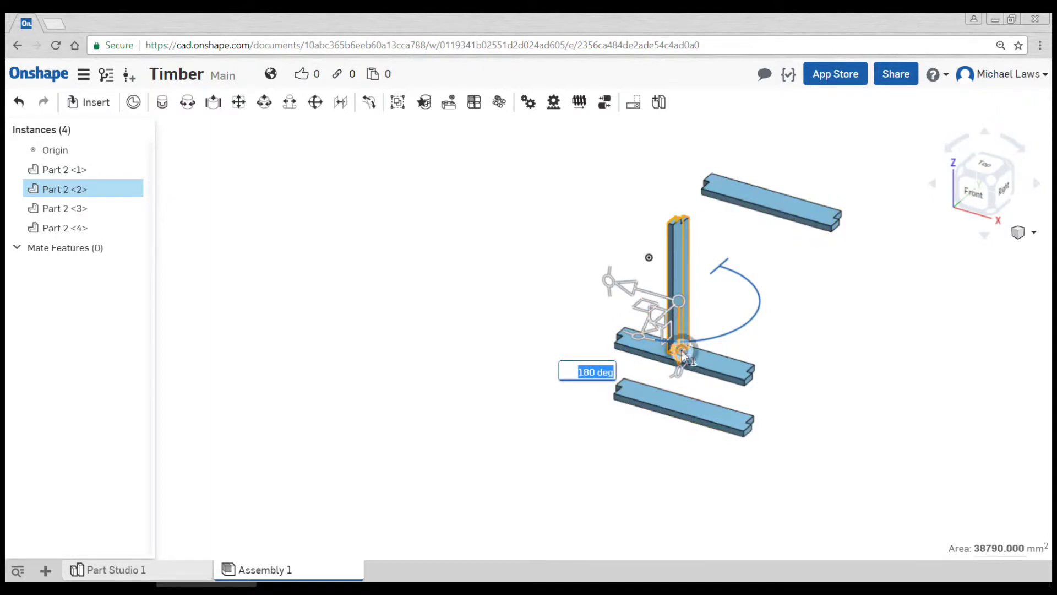
left_click_drag(682, 350, 683, 317)
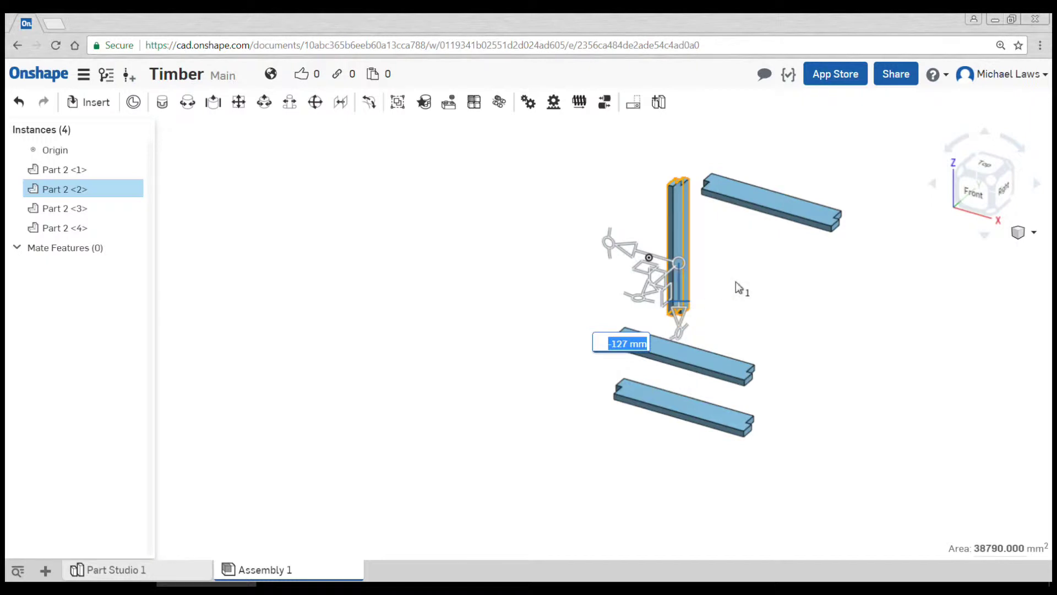
left_click(559, 198)
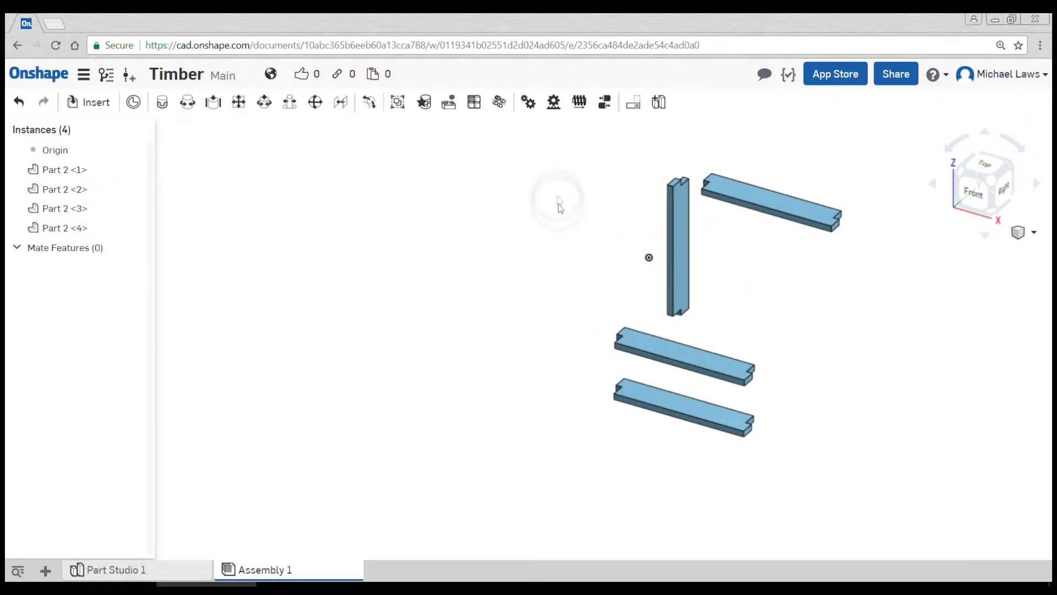
Step: Begin a Fastened mate with the inner notch corner of the horizontal piece, Part 2 <1>, as the first mate connector
scroll(584, 218, "up", 1)
middle_click_drag(604, 212, 486, 276)
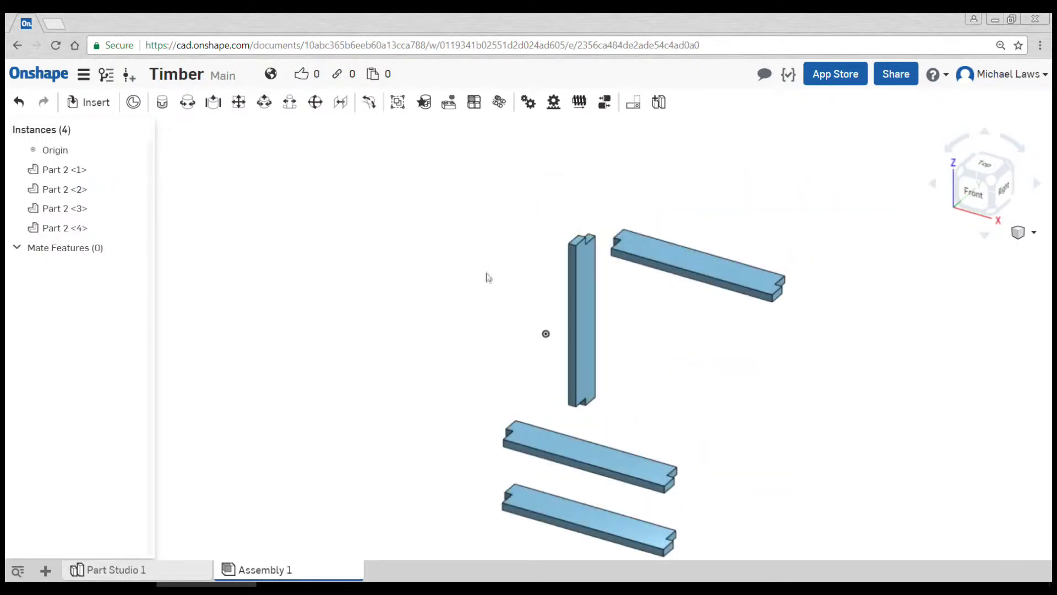
scroll(488, 273, "up", 3)
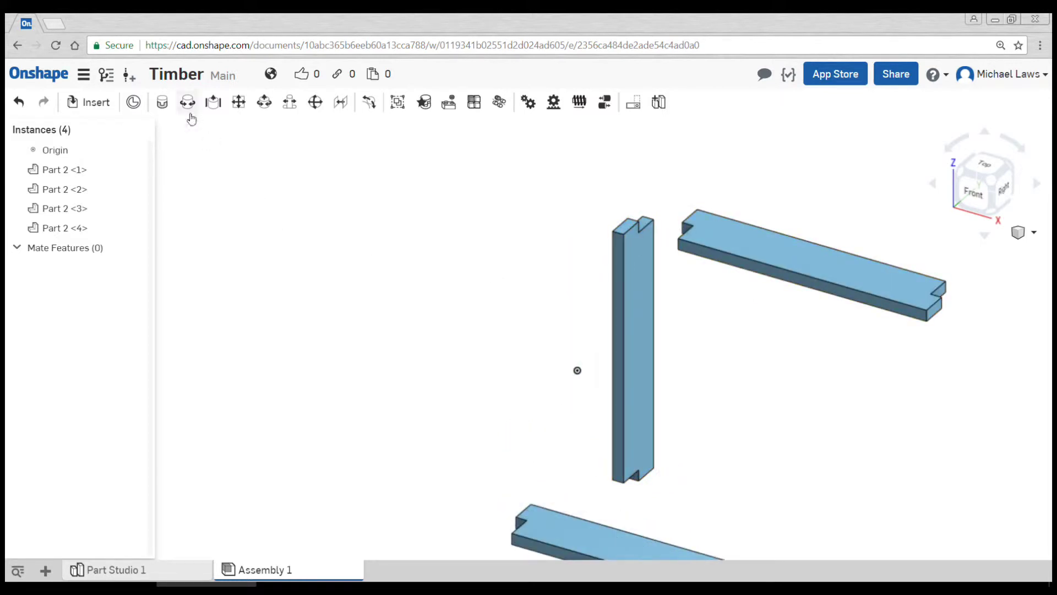
left_click(162, 103)
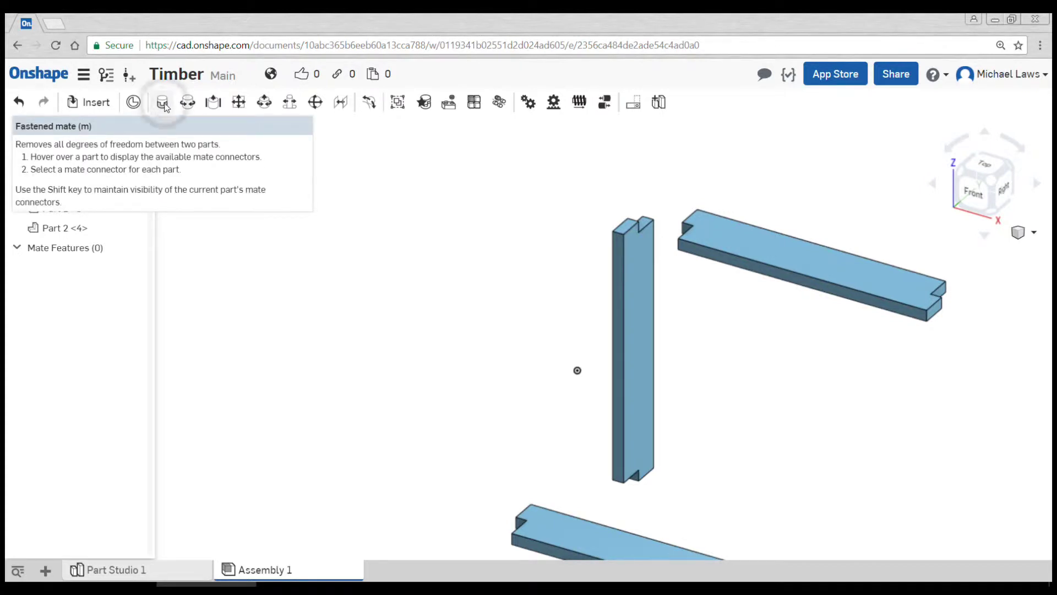
scroll(675, 237, "up", 5)
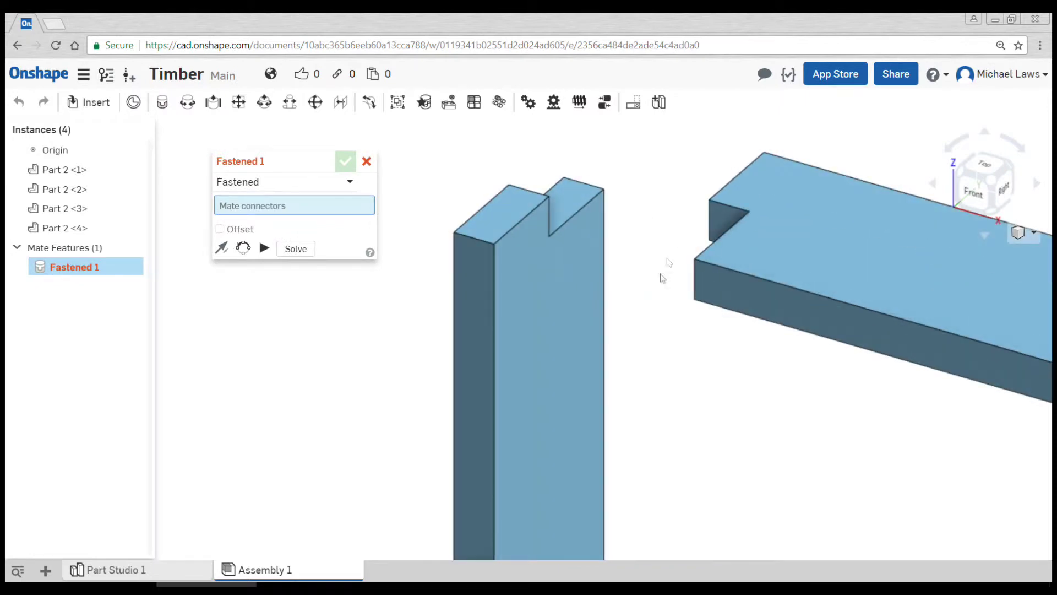
right_click_drag(661, 275, 706, 291)
scroll(705, 294, "down", 8)
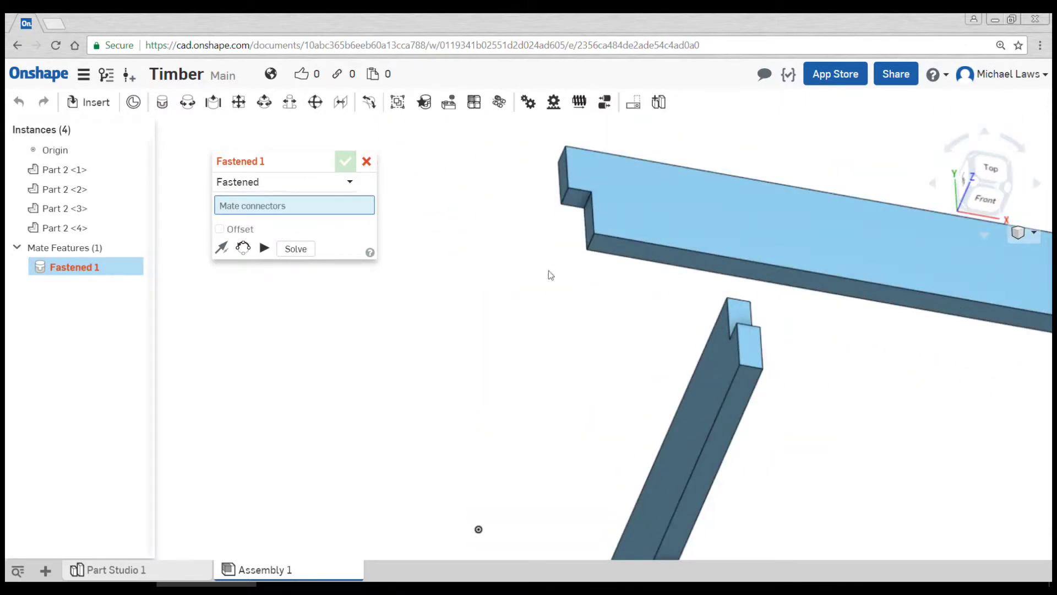
right_click_drag(551, 274, 578, 213)
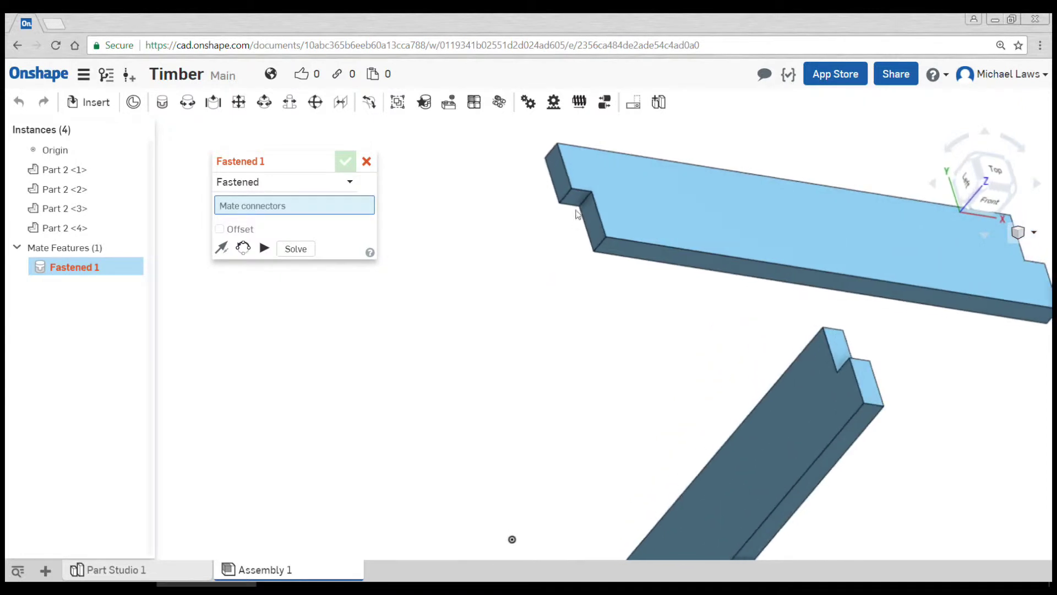
right_click_drag(720, 305, 607, 339)
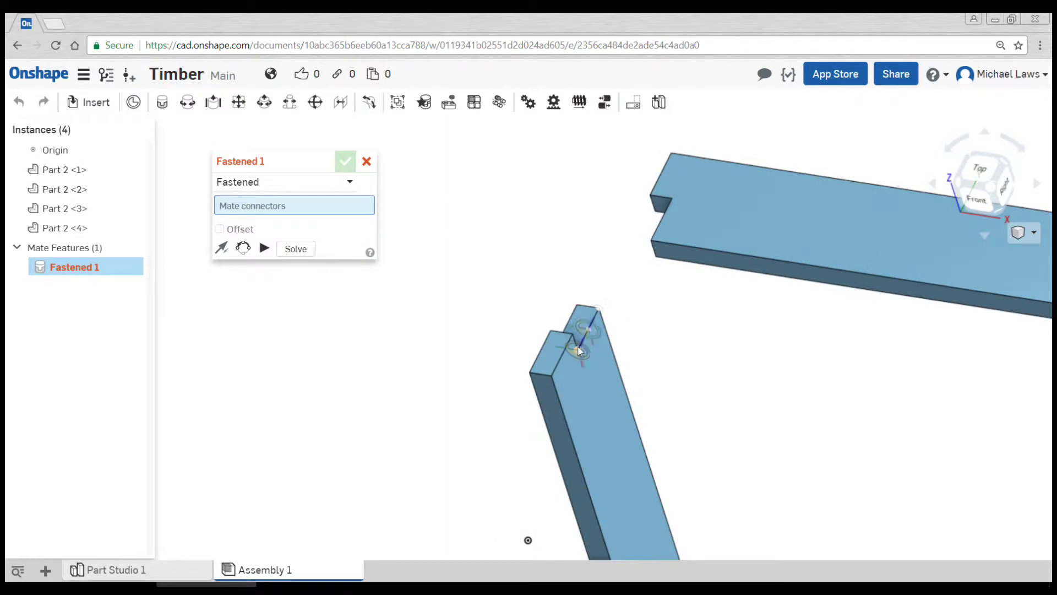
right_click_drag(596, 289, 588, 245)
scroll(586, 241, "up", 2)
middle_click_drag(587, 244, 553, 346)
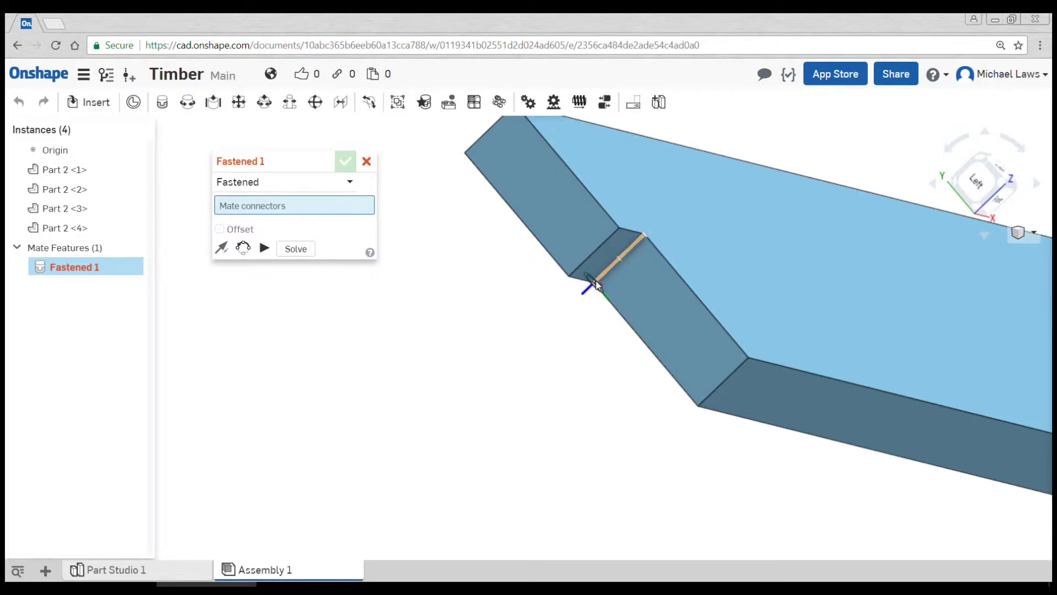
left_click(595, 281)
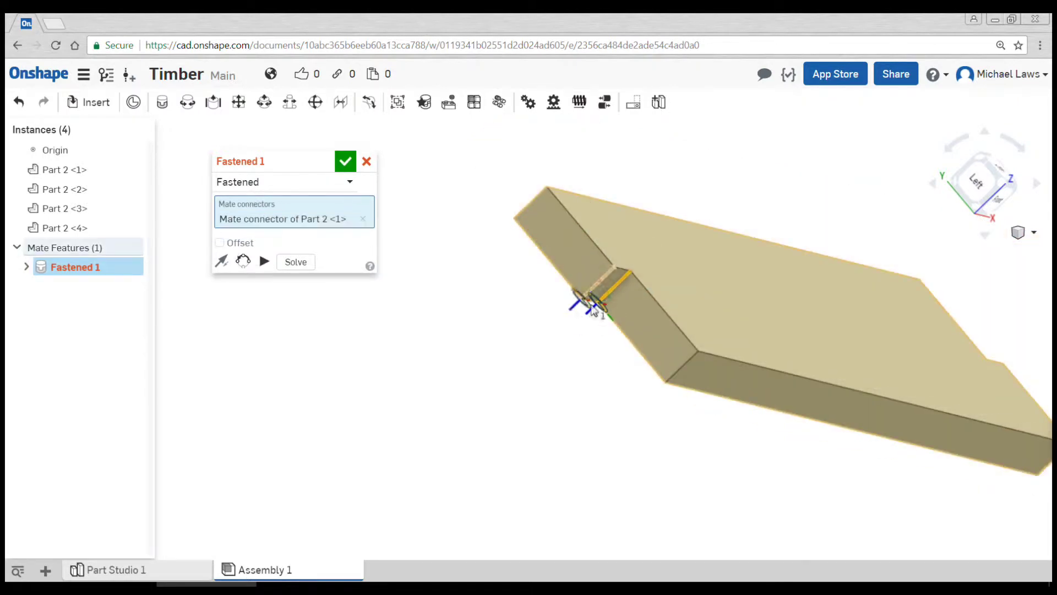
Step: Set the matching inner notch corner of the upright piece, Part 2 <2>, as the Fastened mate's second connector
right_click_drag(554, 347, 683, 376)
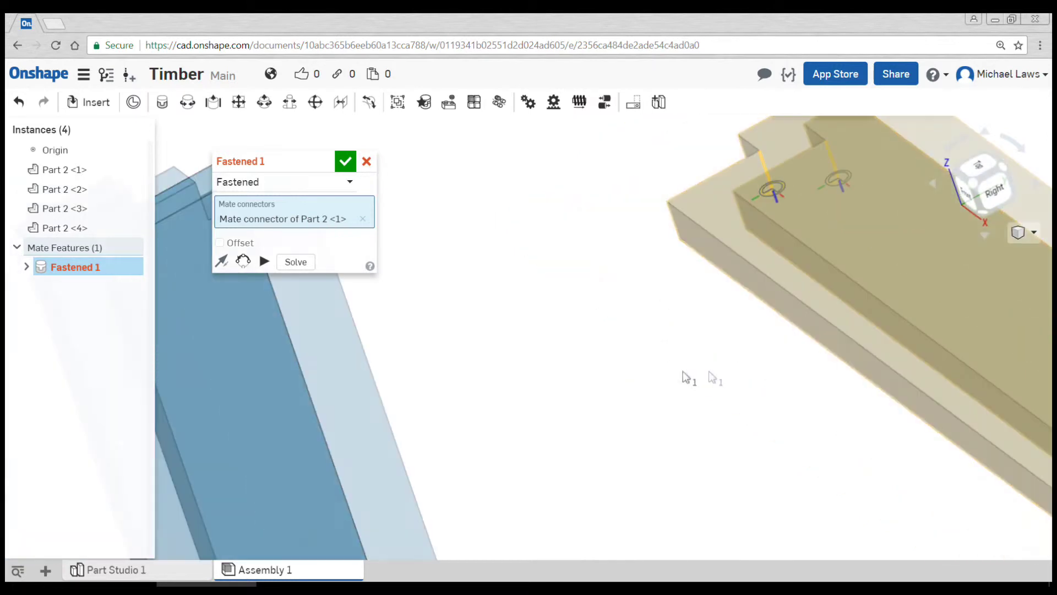
middle_click_drag(682, 373, 931, 427)
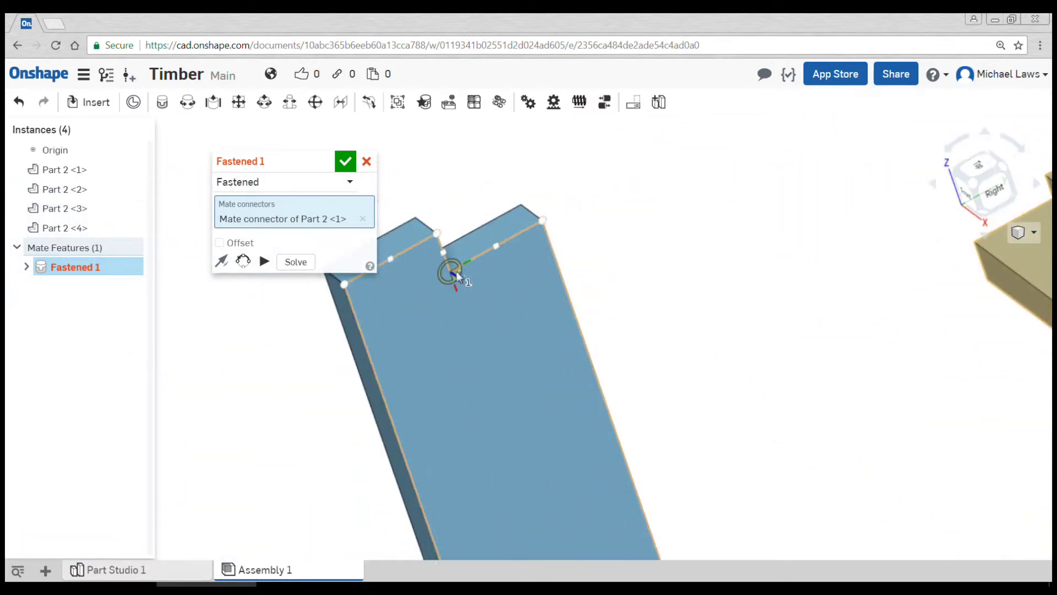
scroll(454, 273, "up", 3)
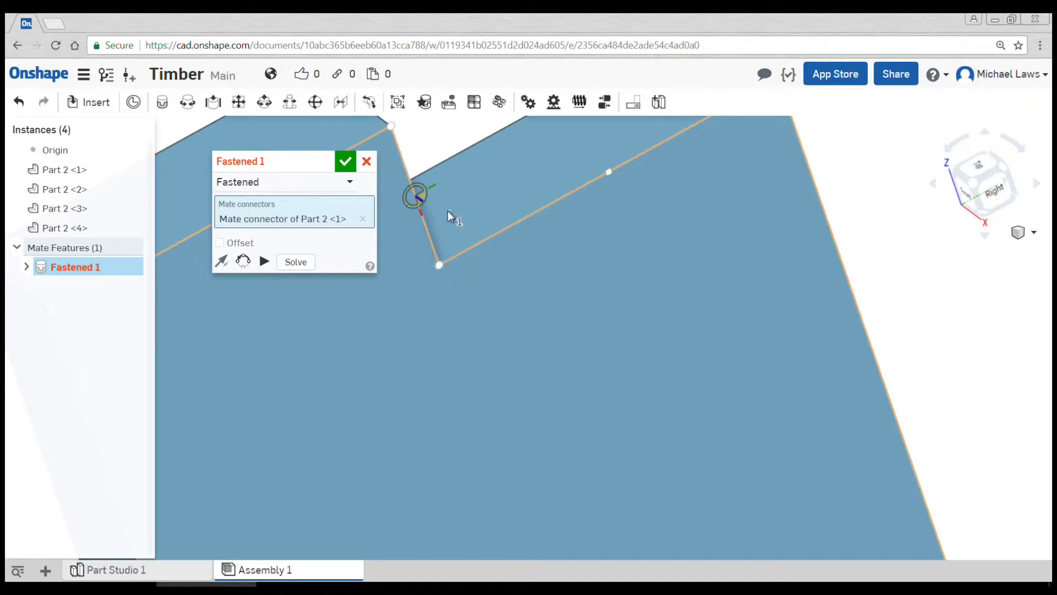
right_click_drag(448, 210, 516, 202)
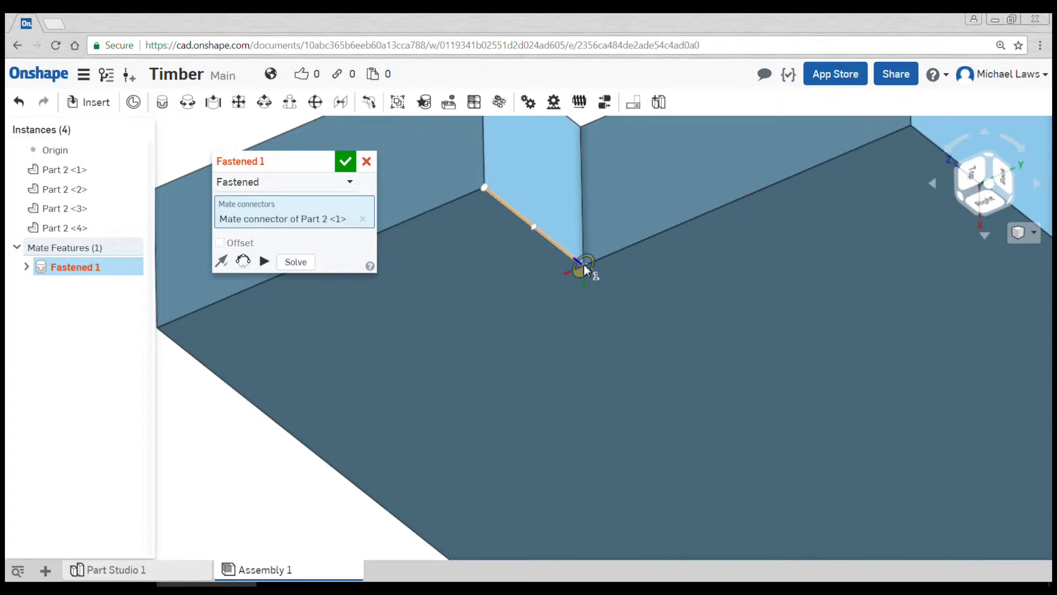
scroll(741, 283, "down", 5)
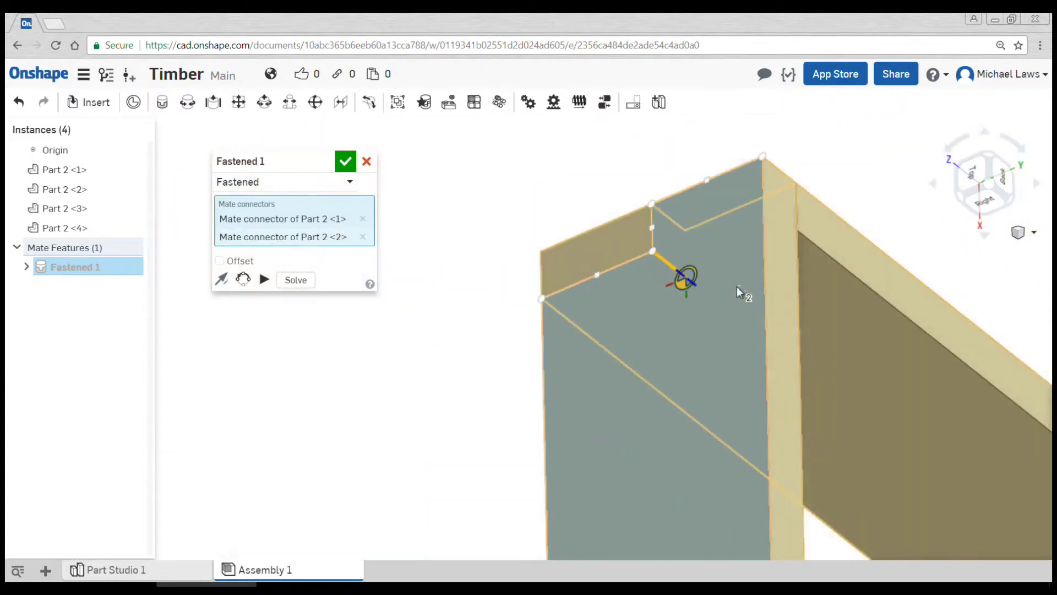
right_click_drag(694, 343, 536, 319)
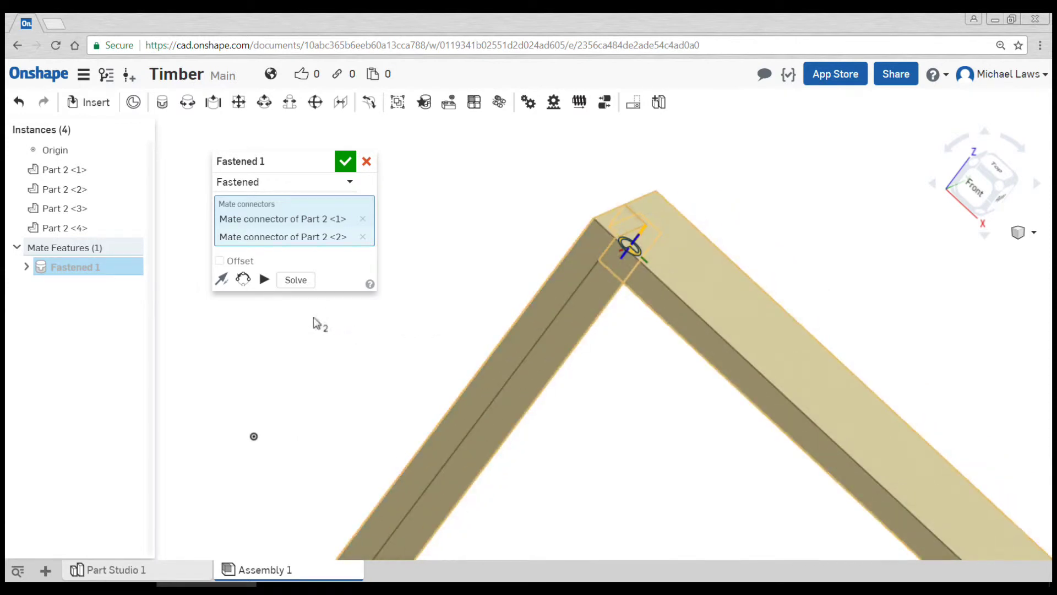
Step: Try flipping the primary axis and reorienting the secondary axis of the Fastened mate, cycling back to the original corner alignment
left_click(227, 281)
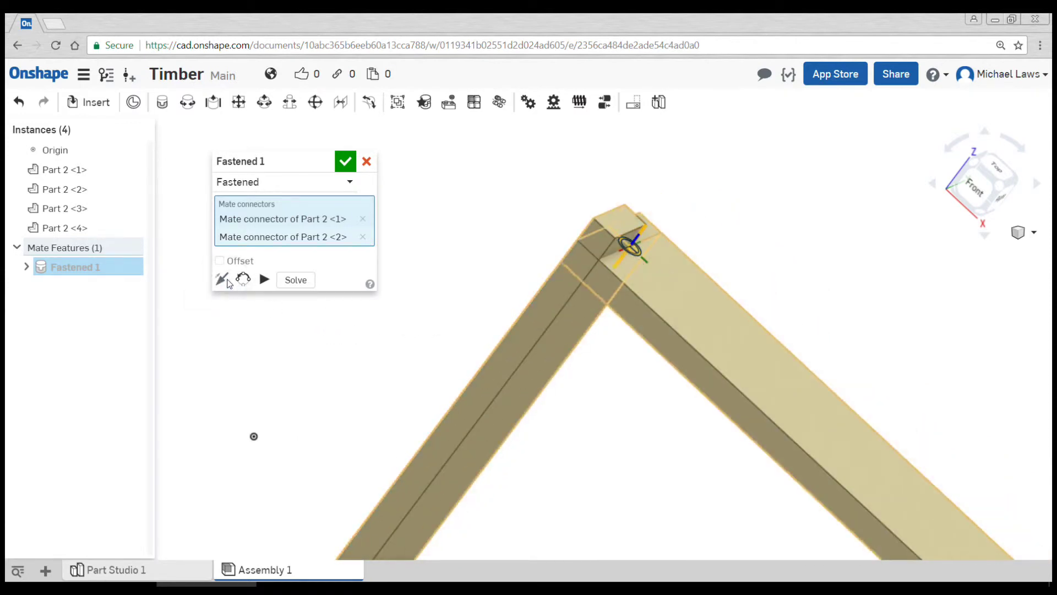
left_click(227, 281)
left_click(227, 281)
left_click(227, 281)
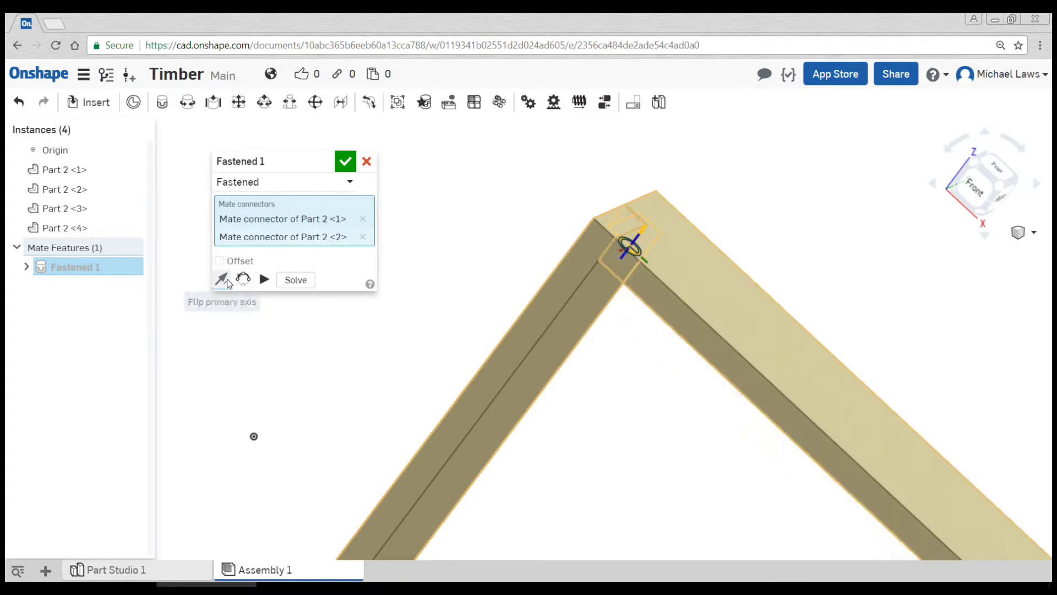
left_click(244, 279)
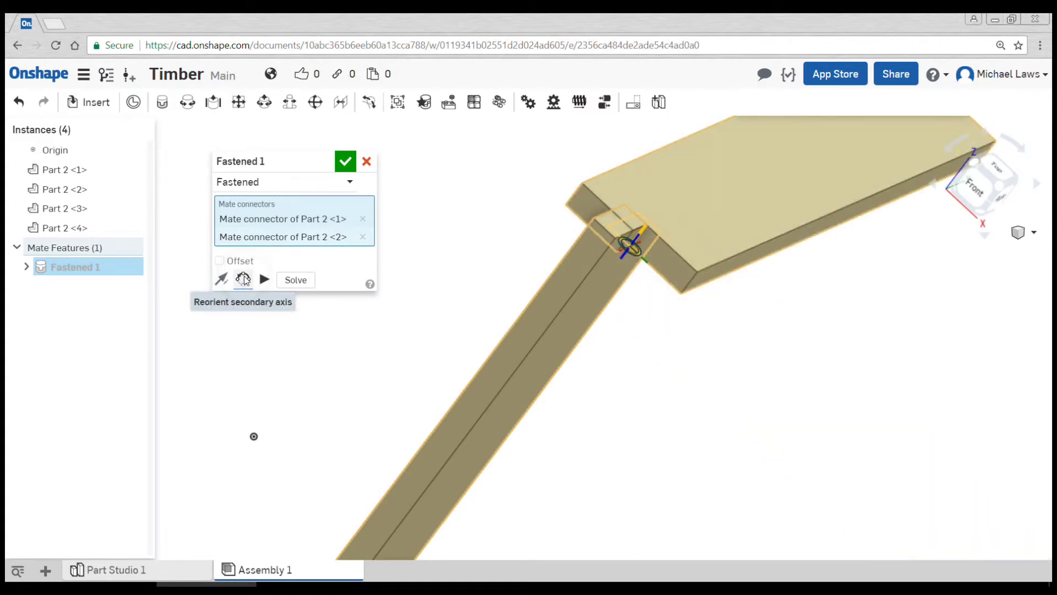
left_click(243, 279)
left_click(244, 279)
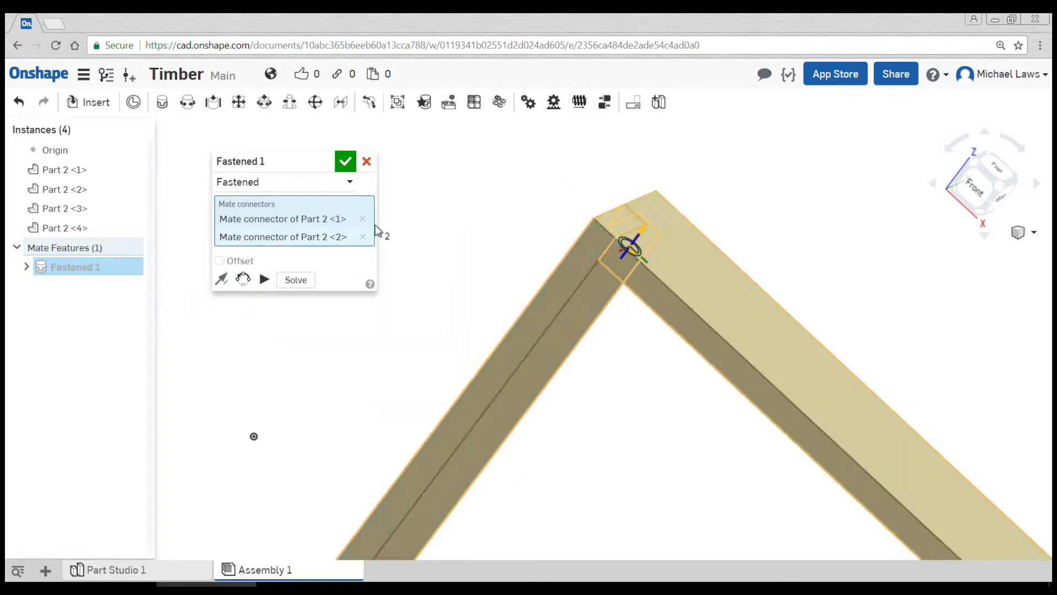
Step: Accept the Fastened mate joining the notched corners of Part 2 <1> and Part 2 <2>
left_click(347, 161)
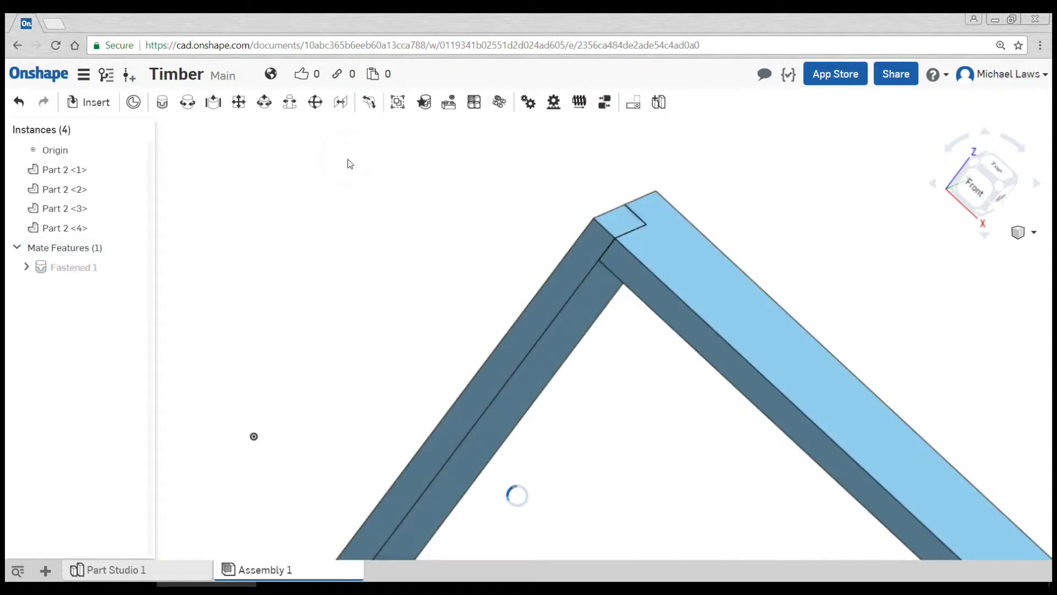
scroll(376, 213, "down", 2)
left_click_drag(599, 278, 660, 219)
scroll(428, 243, "down", 5)
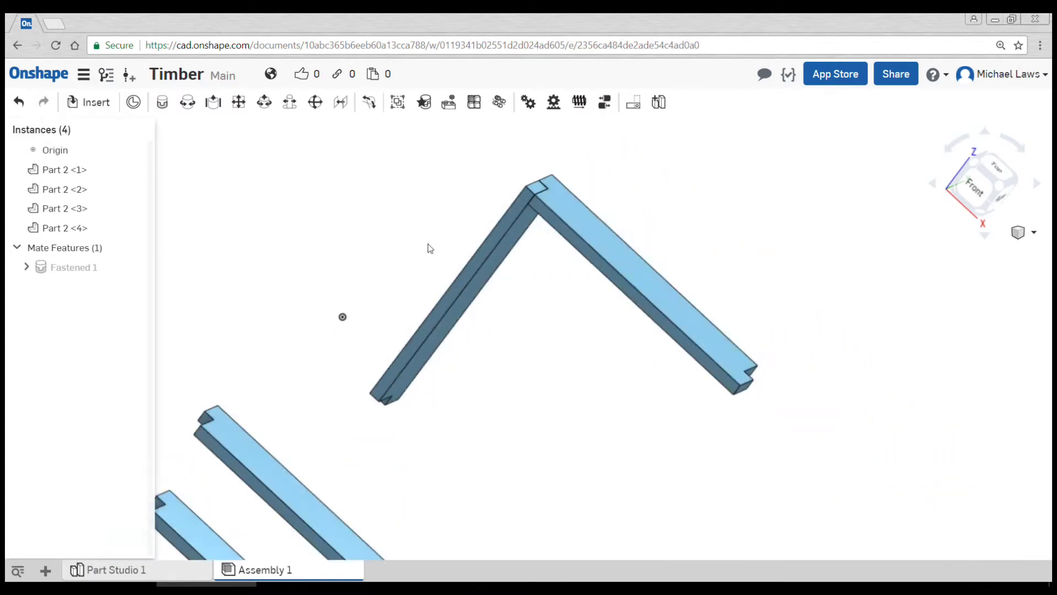
Step: Delete the two unmated instances, Part 2 <3> and Part 2 <4>, from the assembly
scroll(462, 369, "down", 4)
scroll(496, 368, "up", 6)
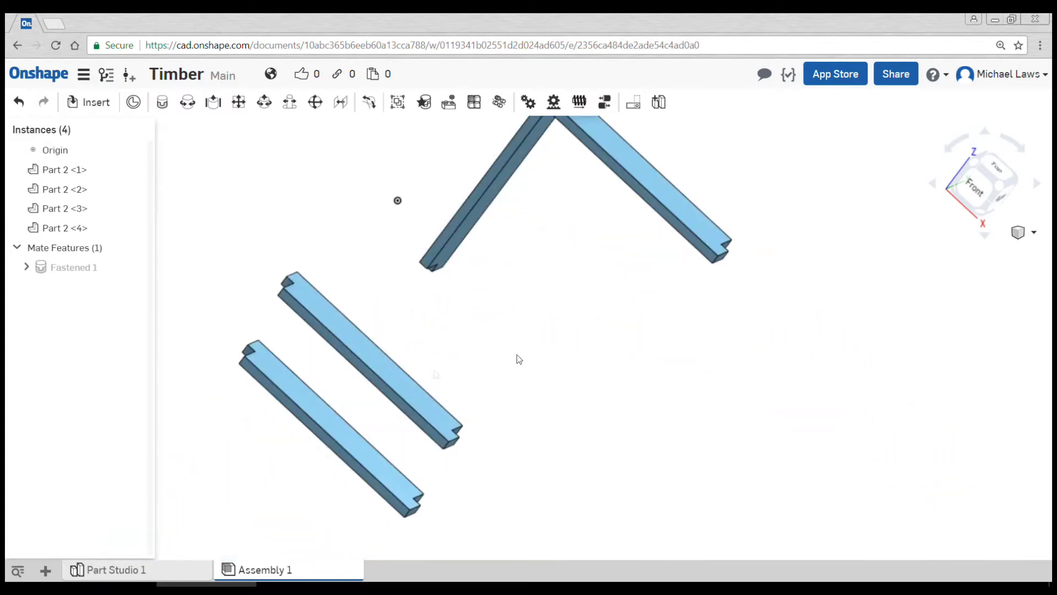
left_click(375, 356)
key("Delete")
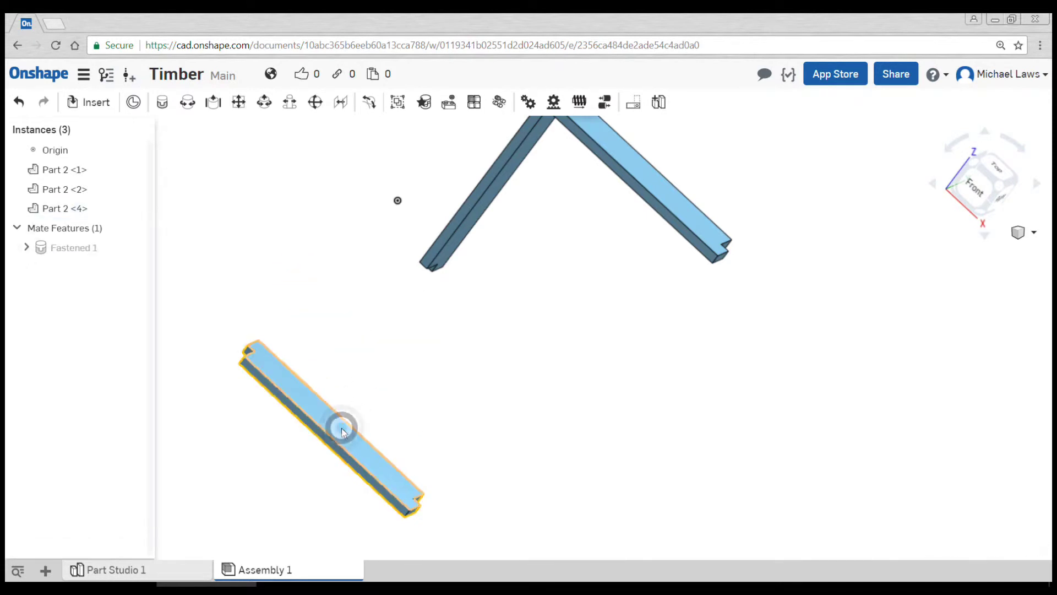
left_click(341, 427)
key("Delete")
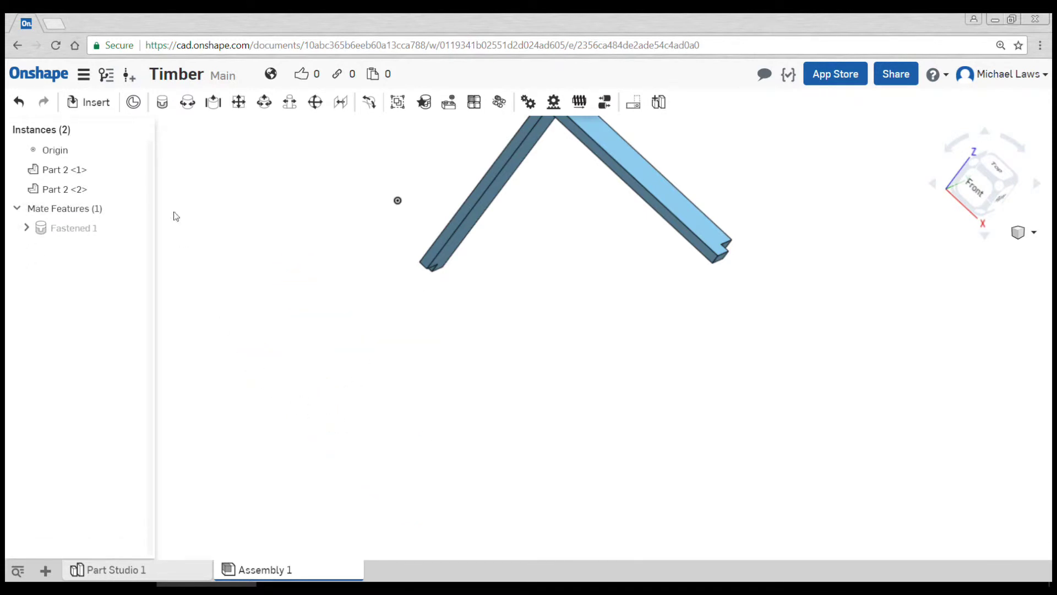
Step: Insert two Part 3 instances below the joined Part 2 pair and delete the stray Part 4 instance added along with them
left_click(88, 102)
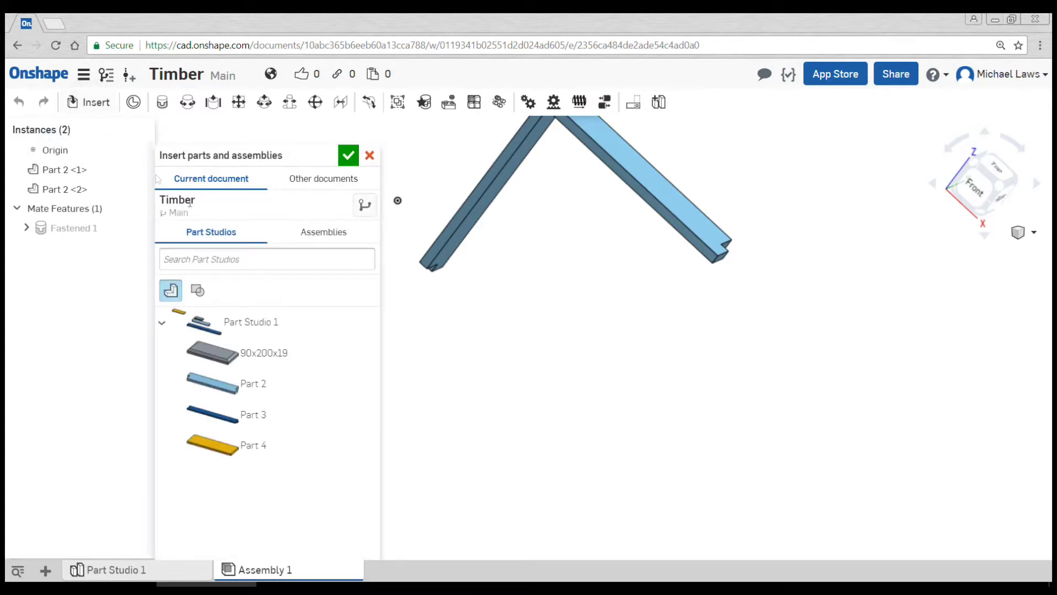
left_click(259, 411)
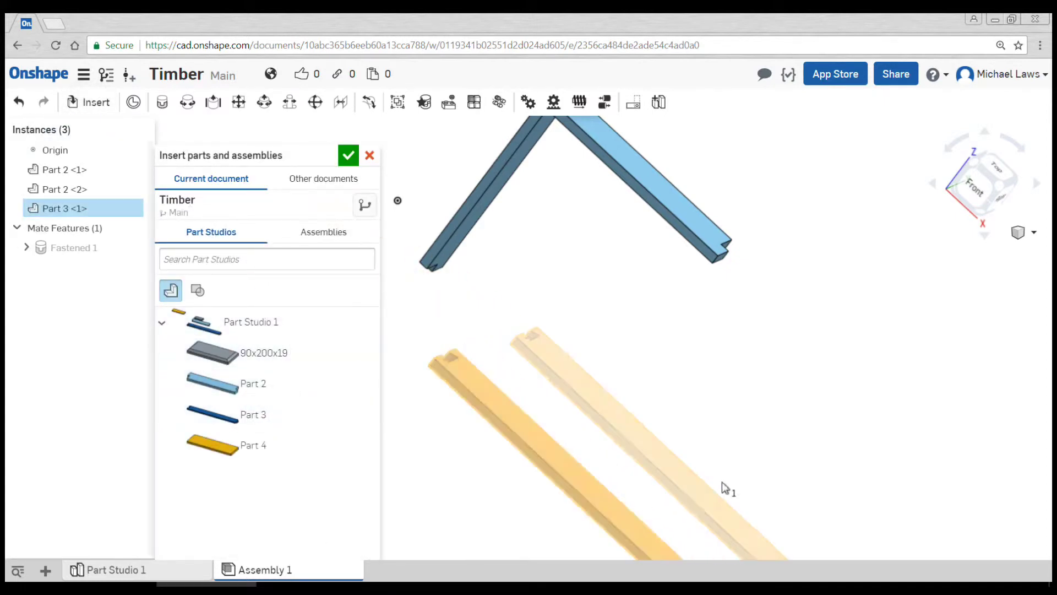
left_click(719, 483)
left_click(261, 457)
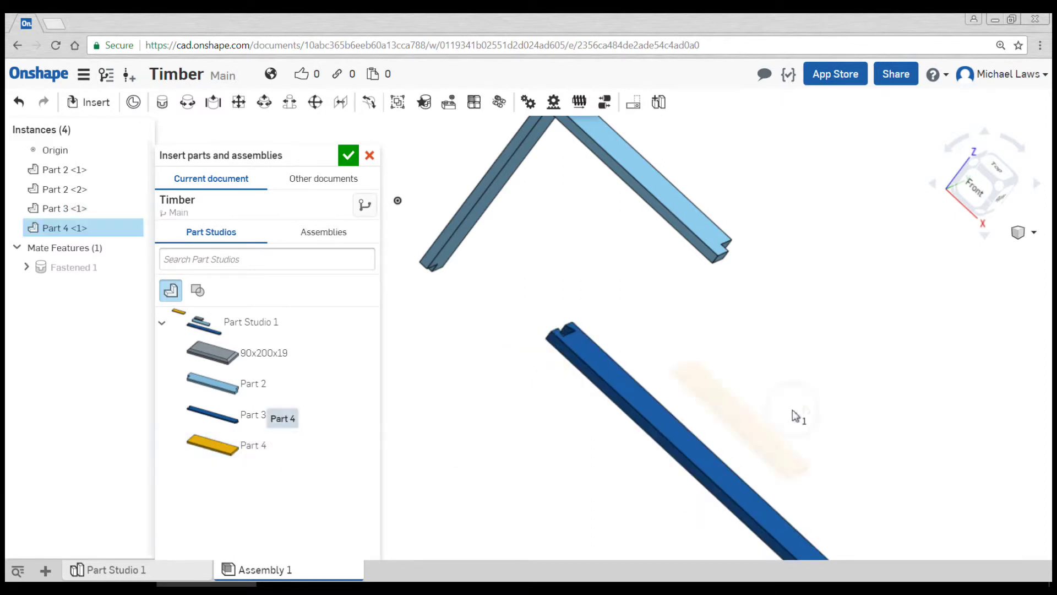
left_click(291, 426)
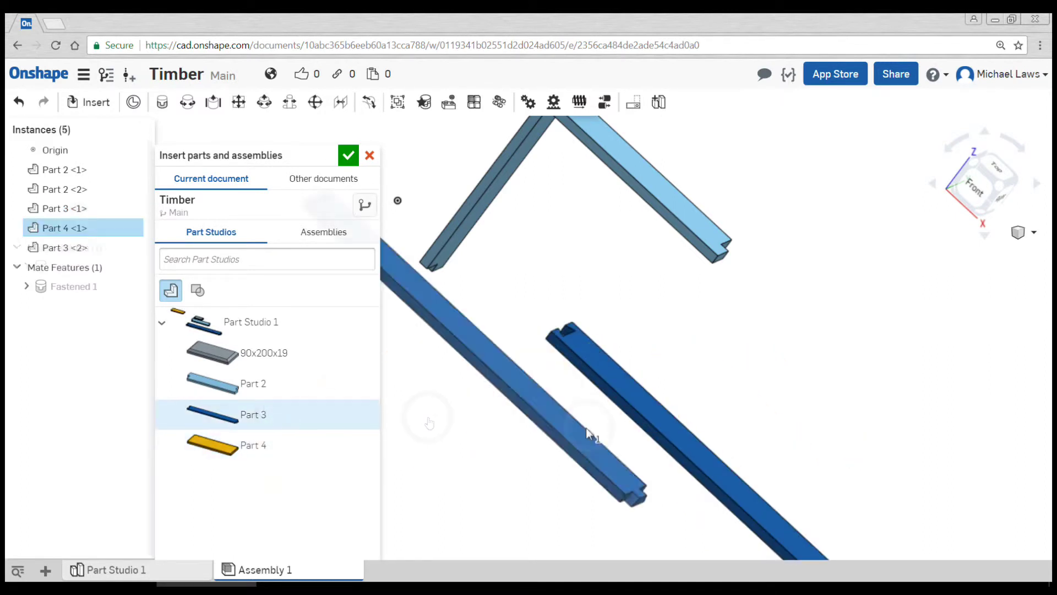
scroll(510, 373, "down", 5)
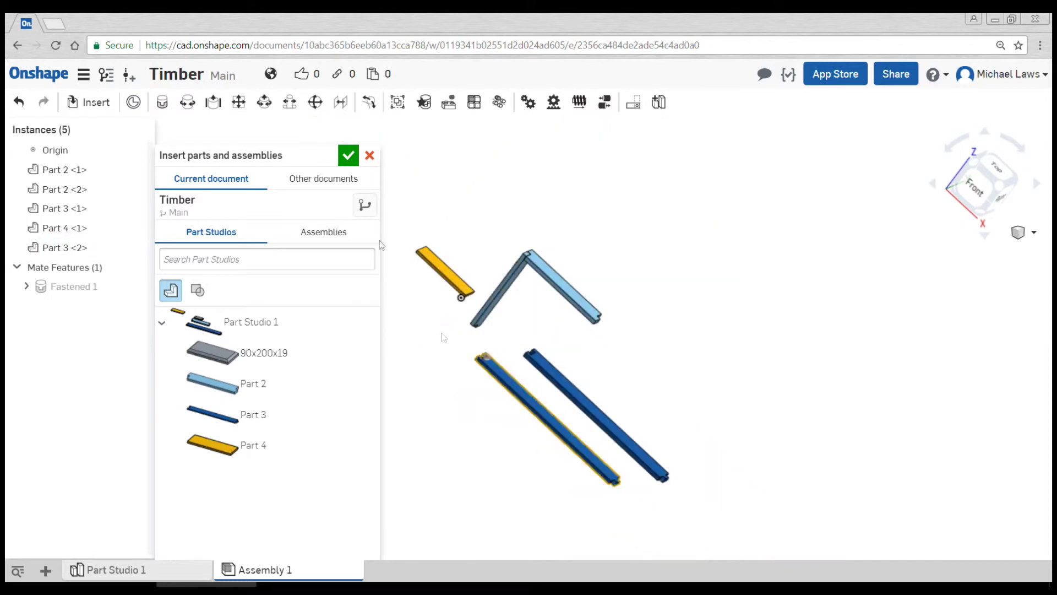
left_click(510, 380)
left_click(348, 155)
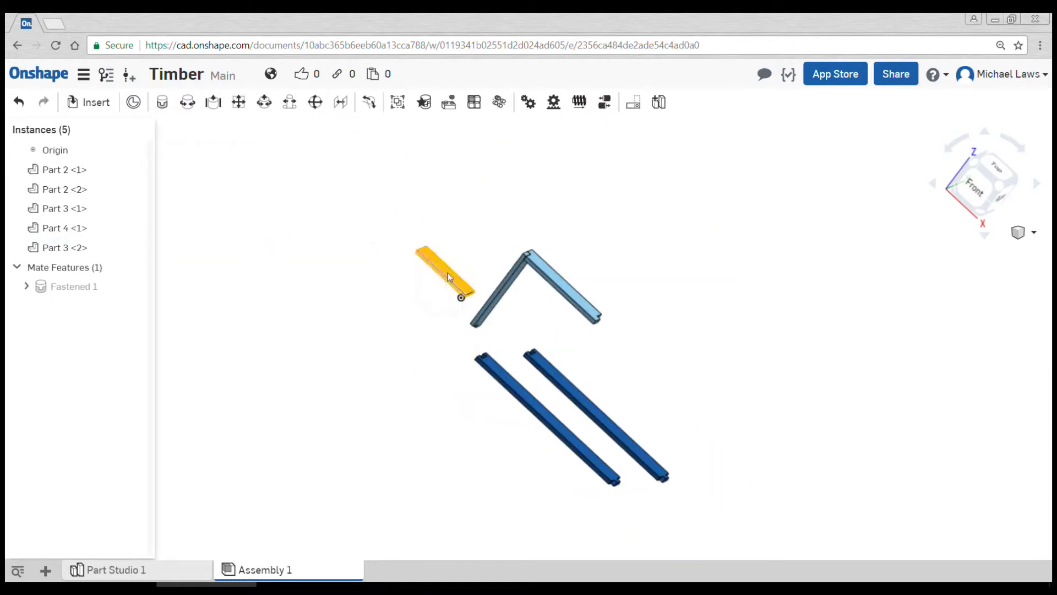
left_click(449, 277)
key("Delete")
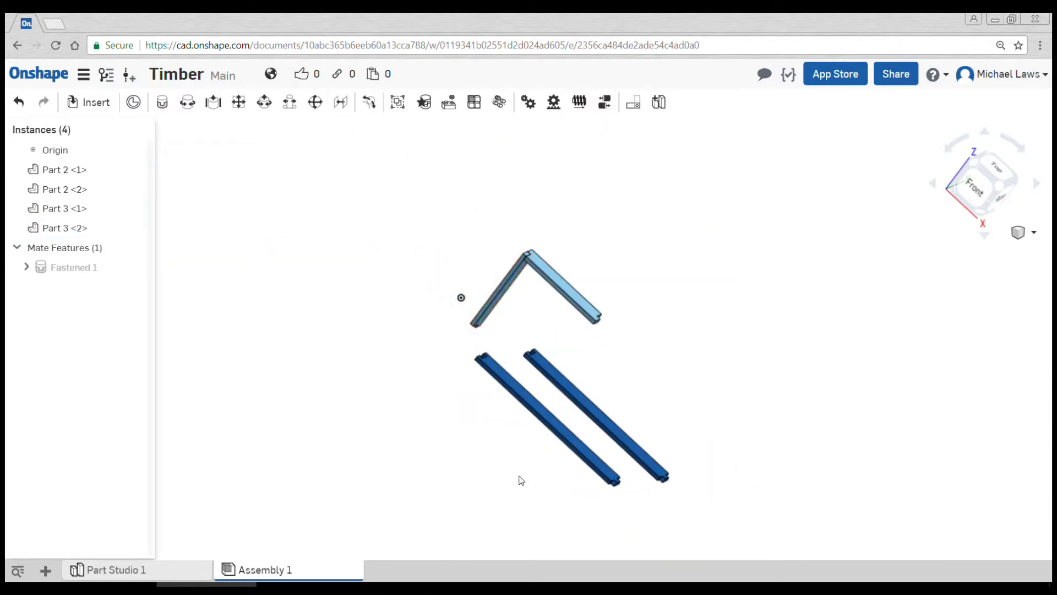
Step: Rotate the second Part 3 instance 90 degrees so that it stands upright
scroll(521, 480, "up", 3)
left_click(565, 401)
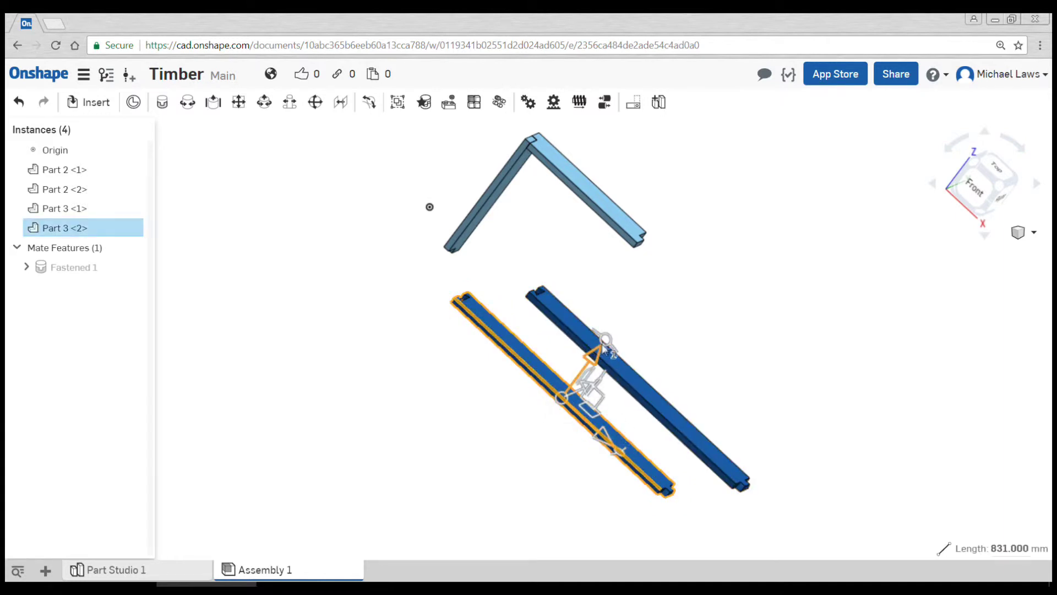
left_click_drag(600, 336, 493, 334)
scroll(574, 299, "down", 2)
scroll(575, 304, "up", 2)
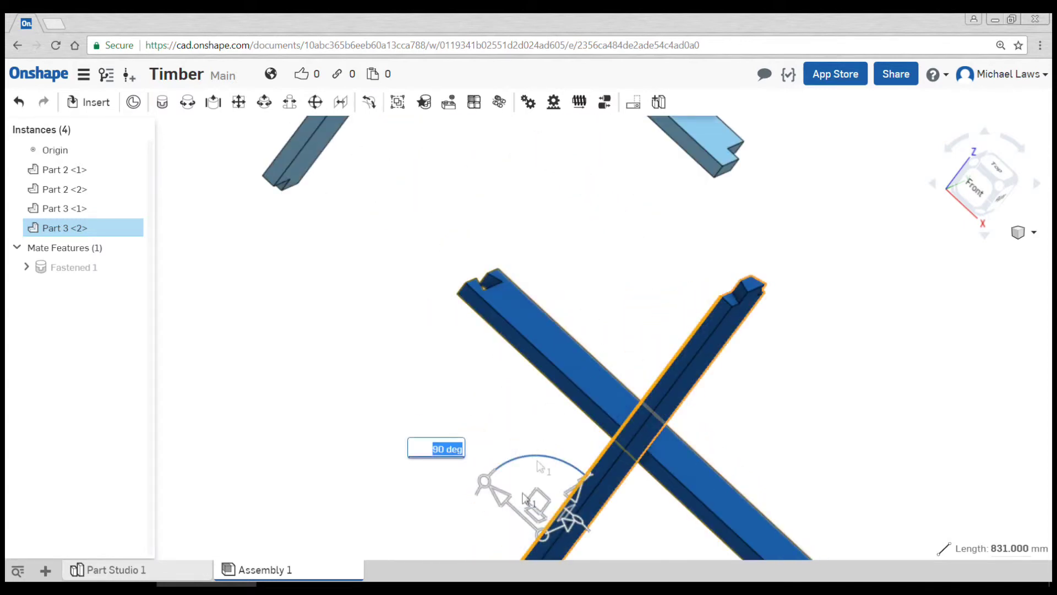
Step: Shift the upright Part 3 instance about 267 mm in the negative X direction and lower it about 301 mm
left_click_drag(506, 500, 358, 343)
scroll(528, 376, "down", 3)
scroll(526, 371, "down", 1)
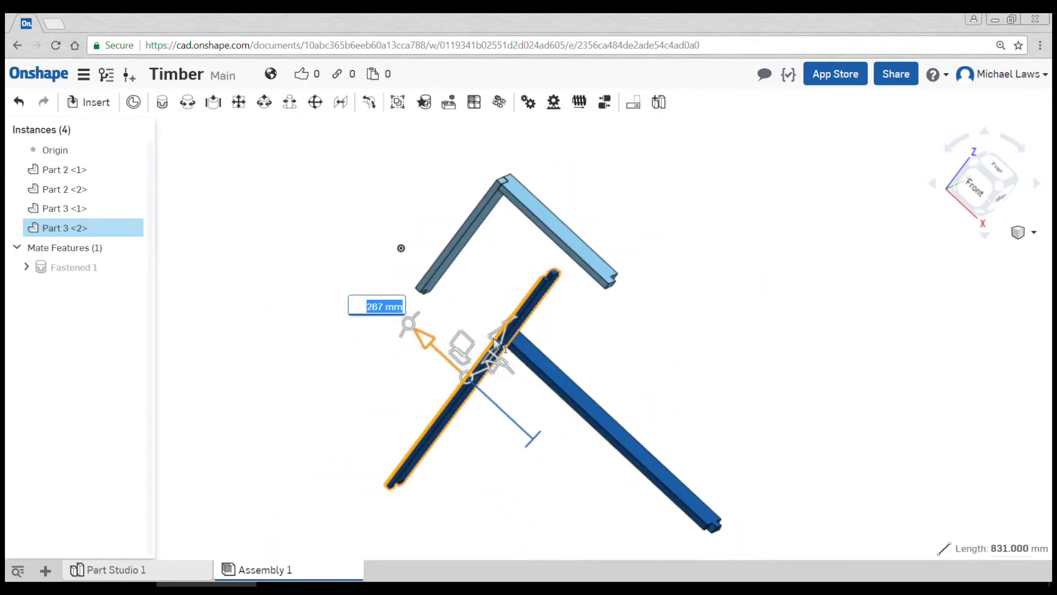
left_click_drag(493, 339, 454, 412)
Step: Move the upright Part 3 instance about 95 mm in the positive Y direction and about 67 mm in the negative X direction
scroll(520, 347, "up", 4)
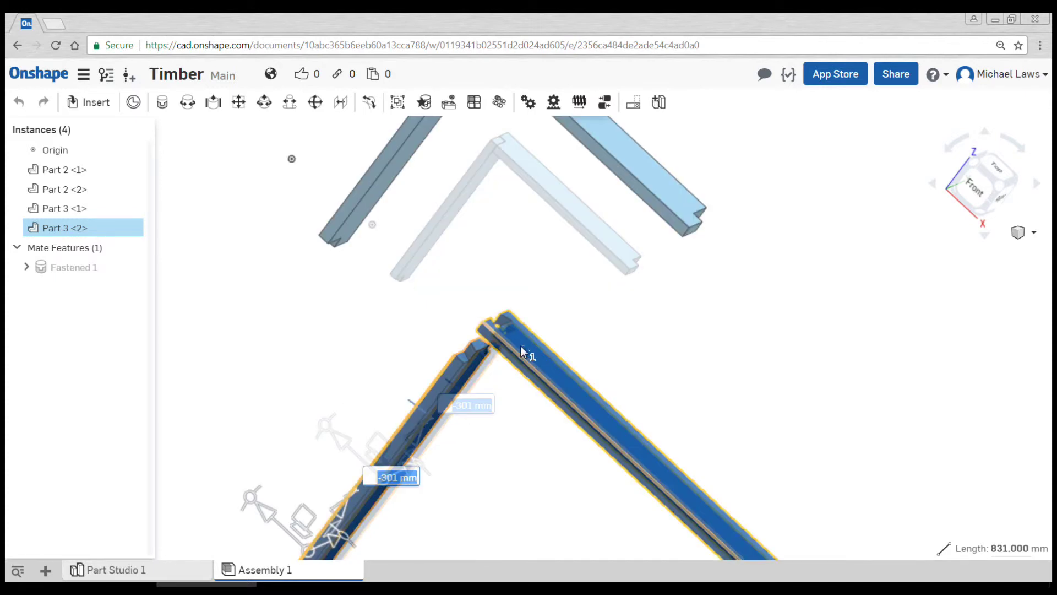
right_click_drag(543, 347, 535, 369)
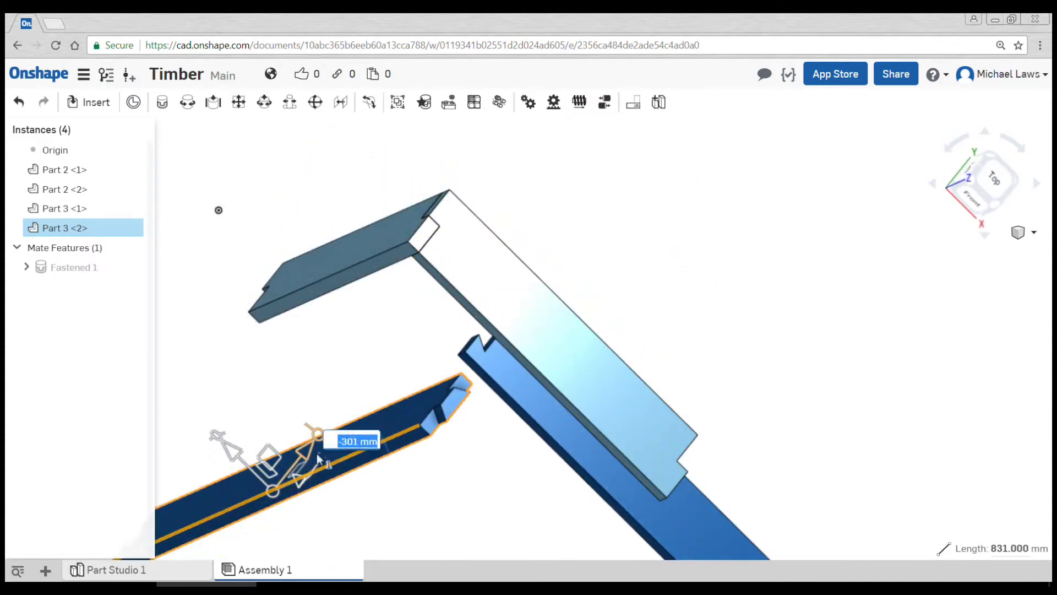
left_click_drag(306, 457, 361, 405)
scroll(479, 489, "down", 2)
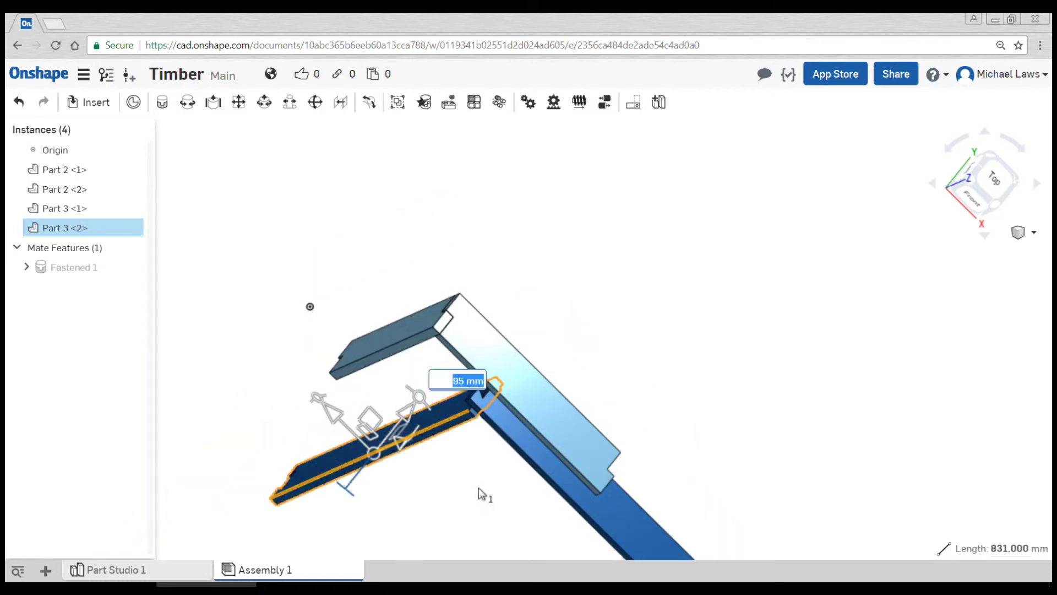
right_click_drag(478, 488, 289, 550)
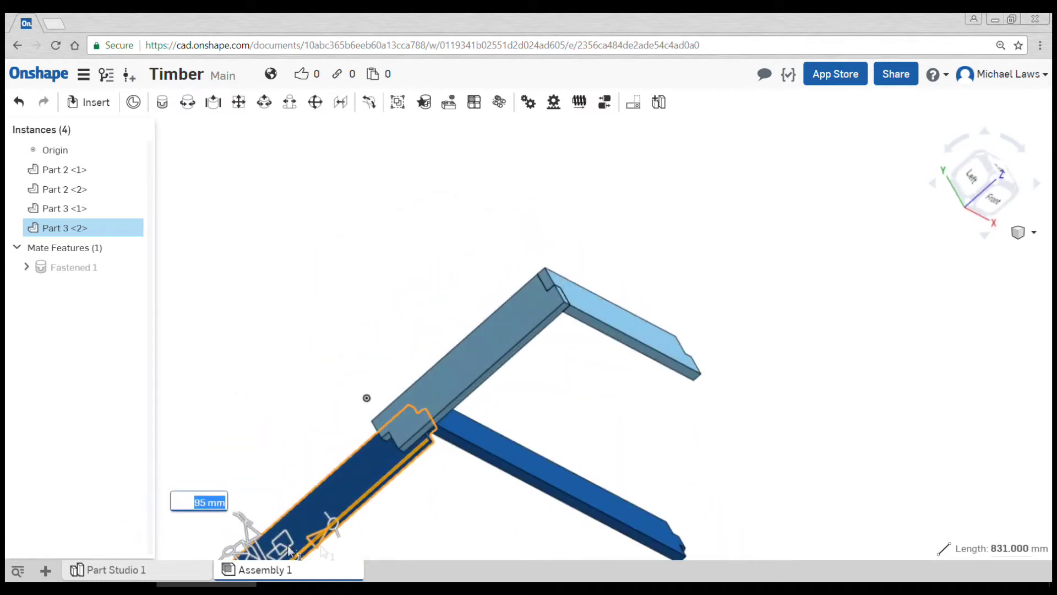
scroll(306, 481, "down", 4)
scroll(307, 437, "up", 5)
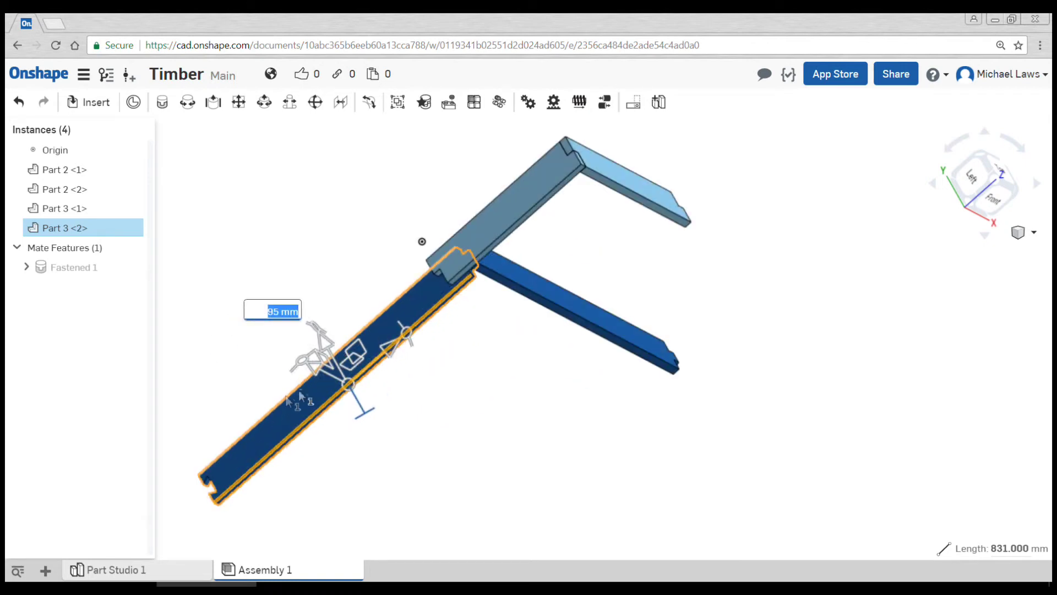
left_click_drag(309, 369, 293, 359)
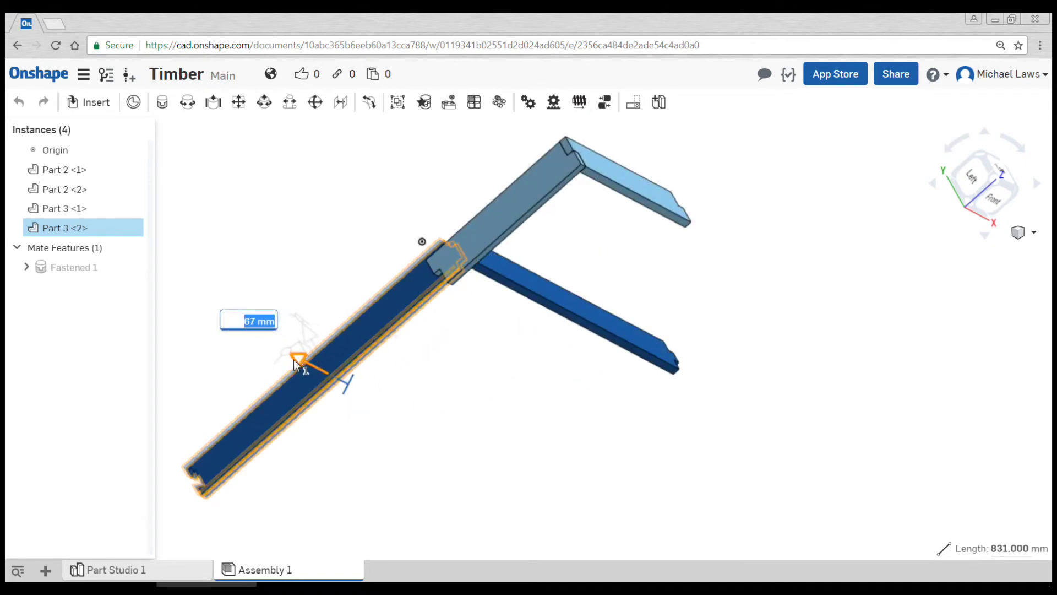
Step: Join the Part 3 pieces with a Fastened mate from the horizontal piece's inner notch edge midpoint to the upright's tab-top edge midpoint
right_click_drag(545, 418, 492, 413)
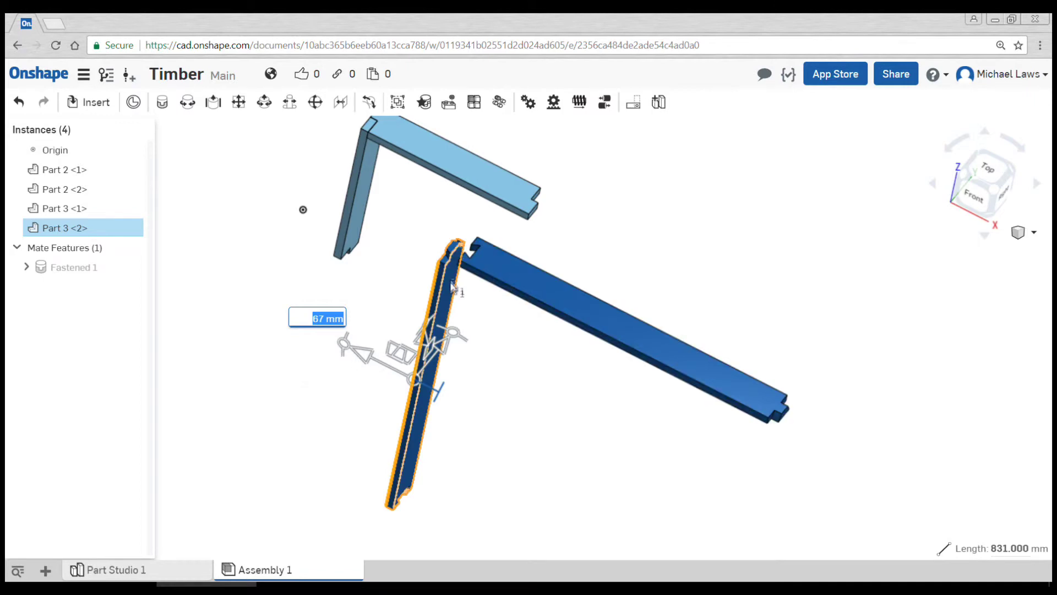
scroll(450, 297, "up", 5)
left_click(353, 197)
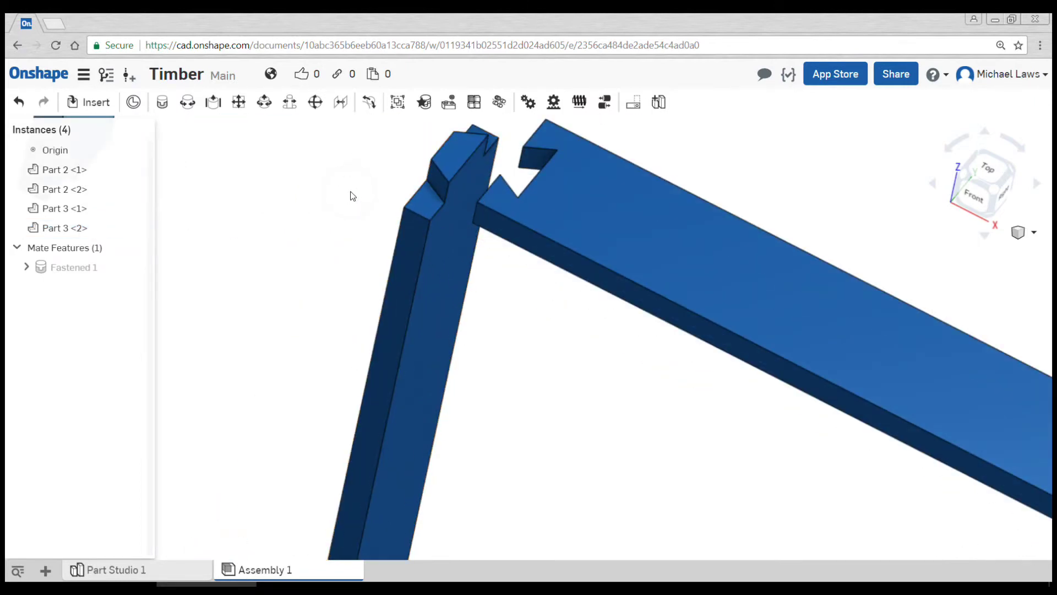
left_click(163, 103)
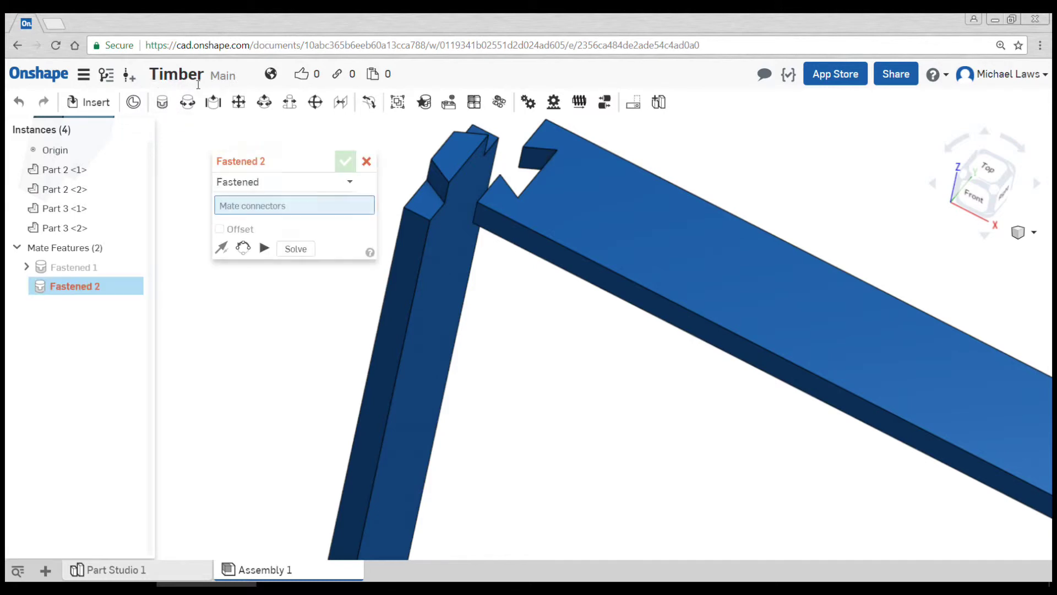
scroll(436, 145, "up", 2)
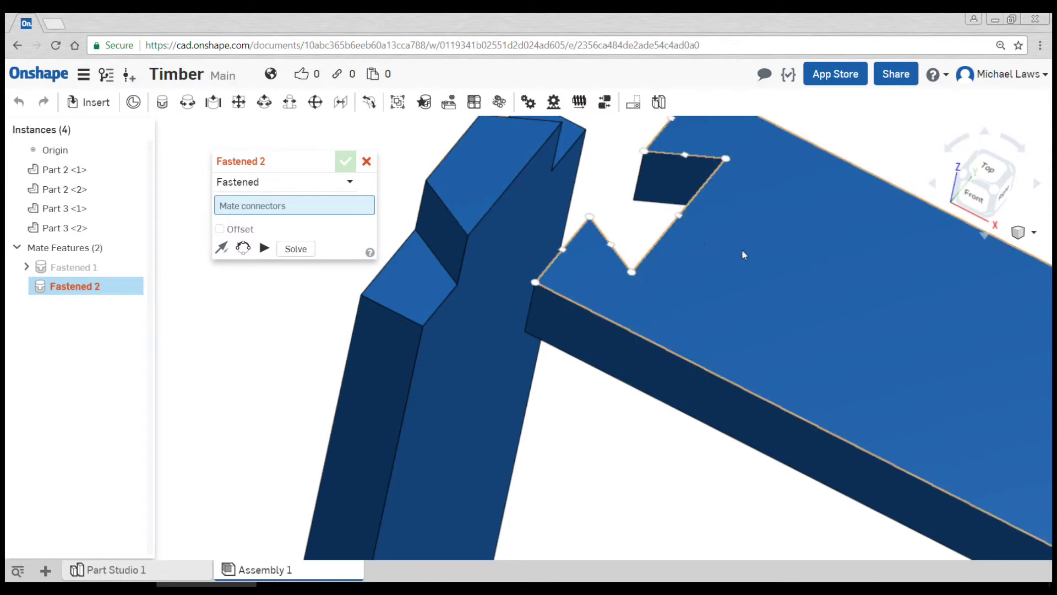
left_click(683, 217)
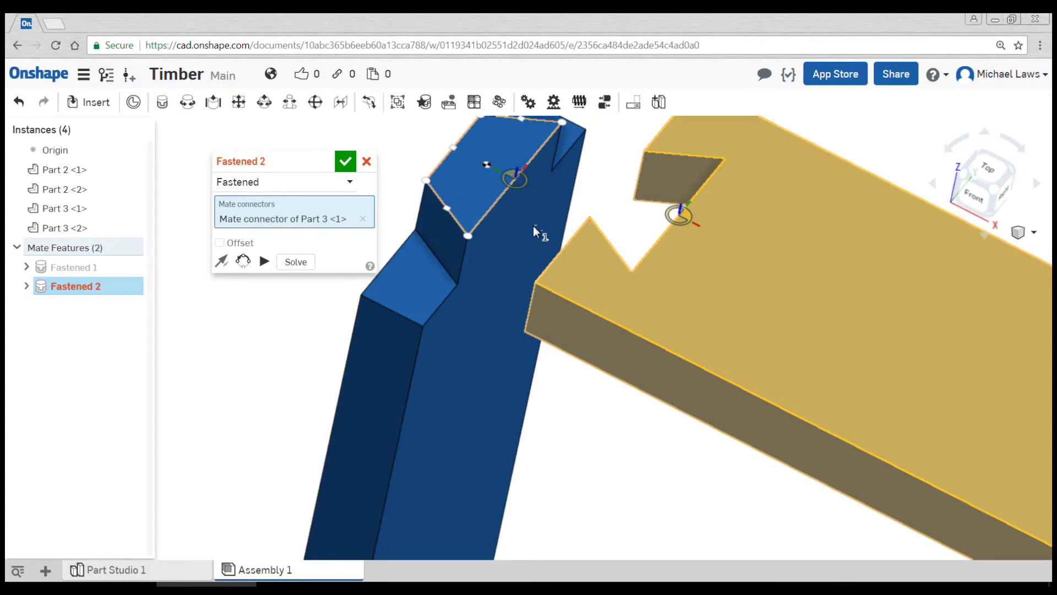
left_click(514, 178)
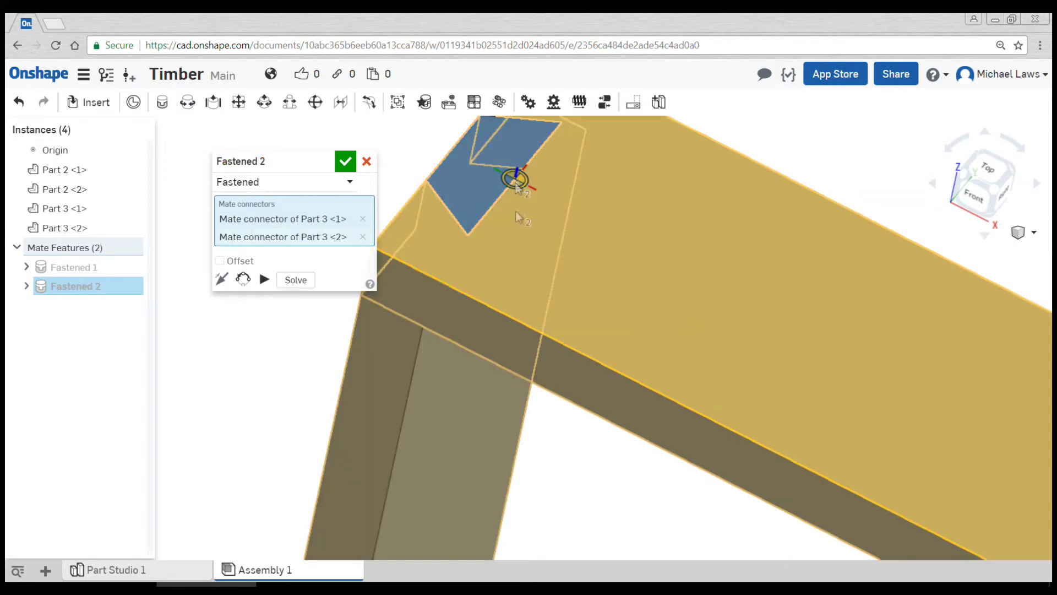
left_click(345, 162)
Step: Insert one 90x200x19 part into the assembly, placing it beside the joined Part 3 pair
scroll(571, 413, "down", 5)
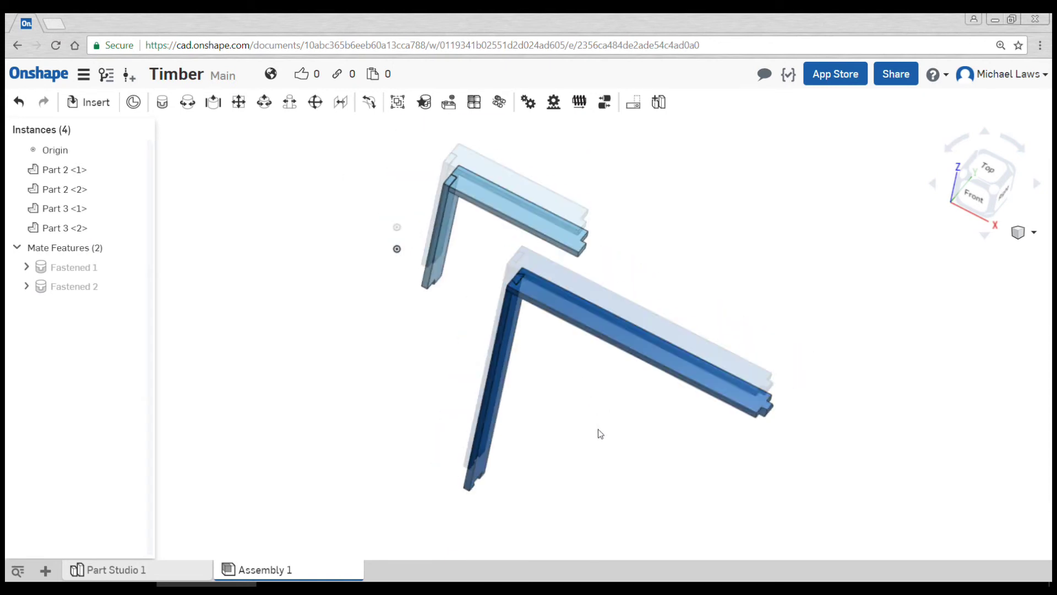
left_click(89, 102)
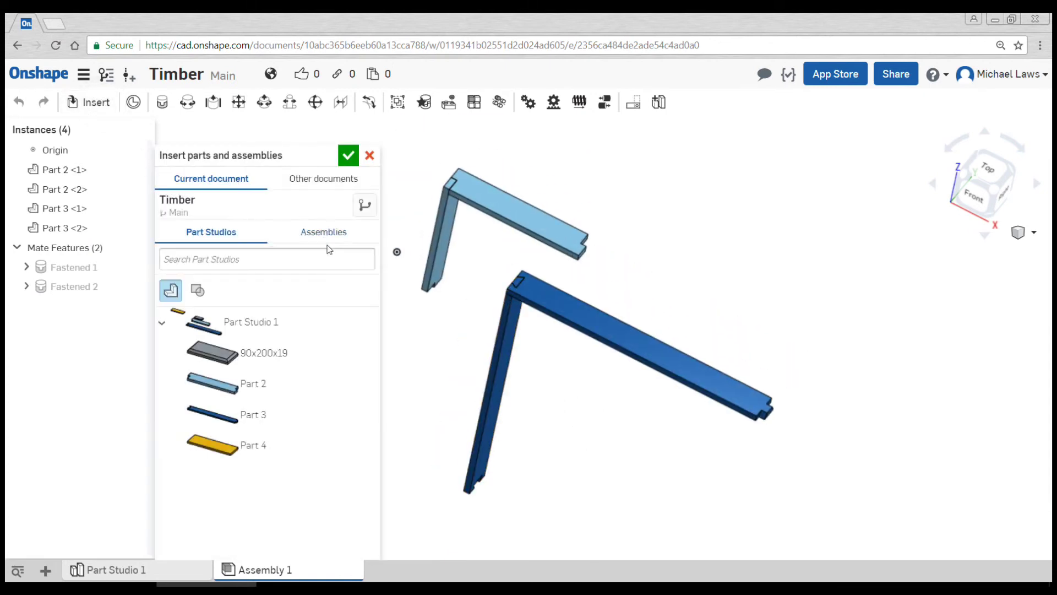
left_click(256, 353)
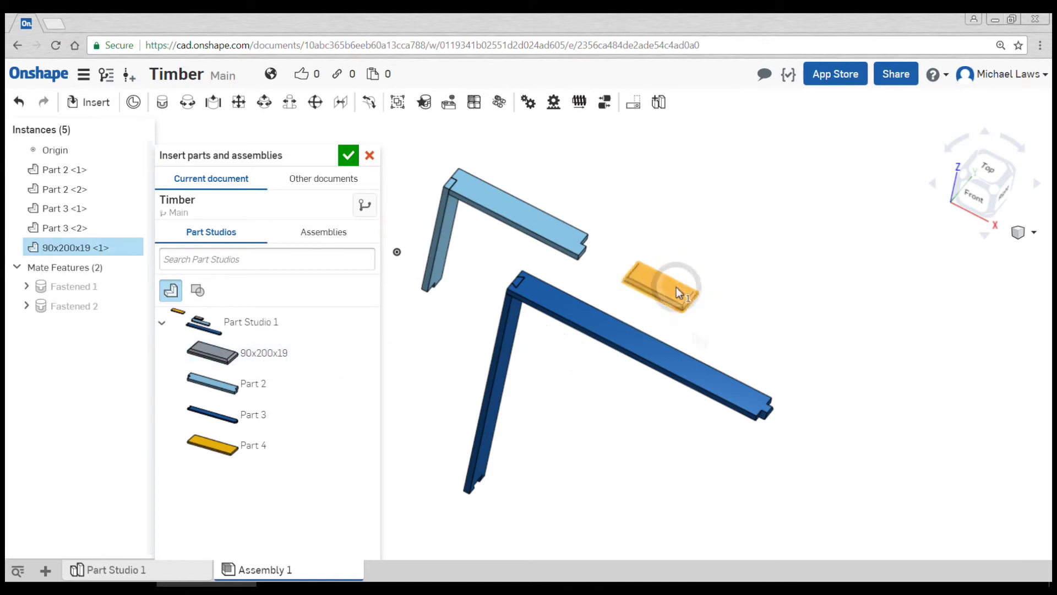
left_click(695, 344)
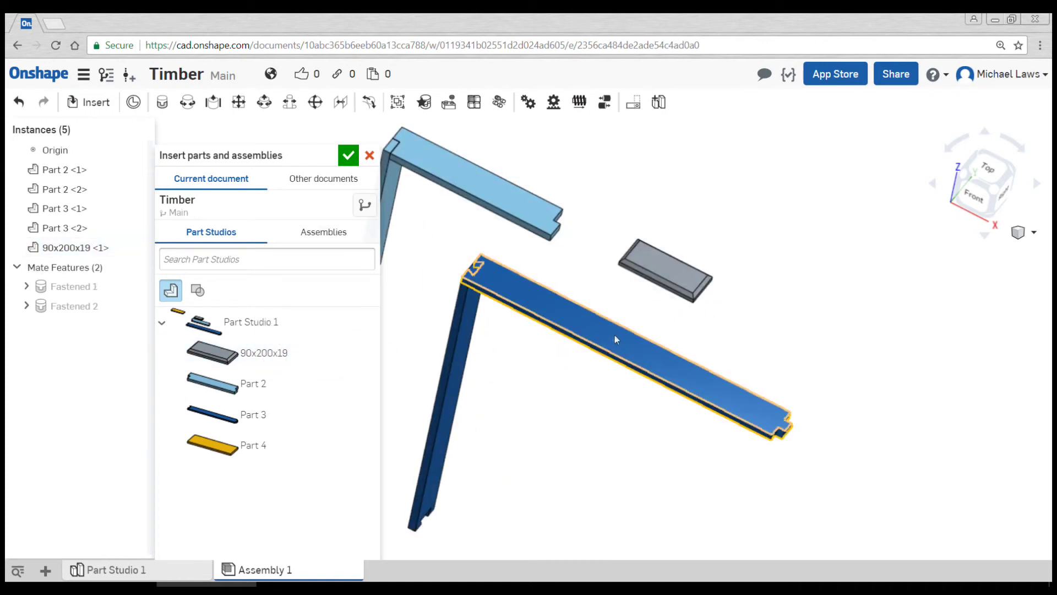
Step: Add a Fastened mate from the center of the 90x200x19 block's underside to the center of the horizontal Part 3's top face
left_click(357, 157)
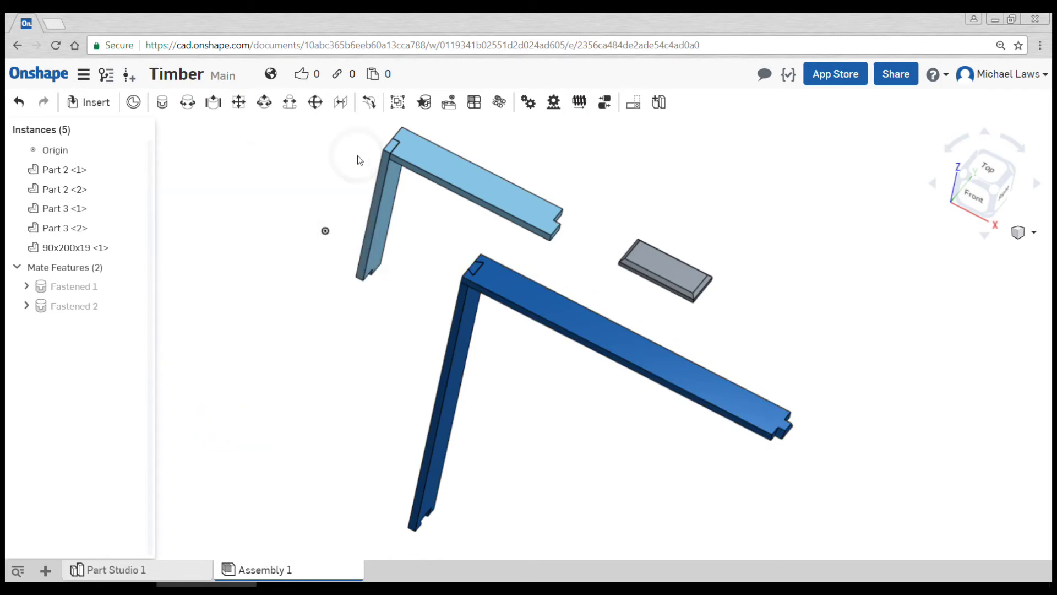
left_click(162, 102)
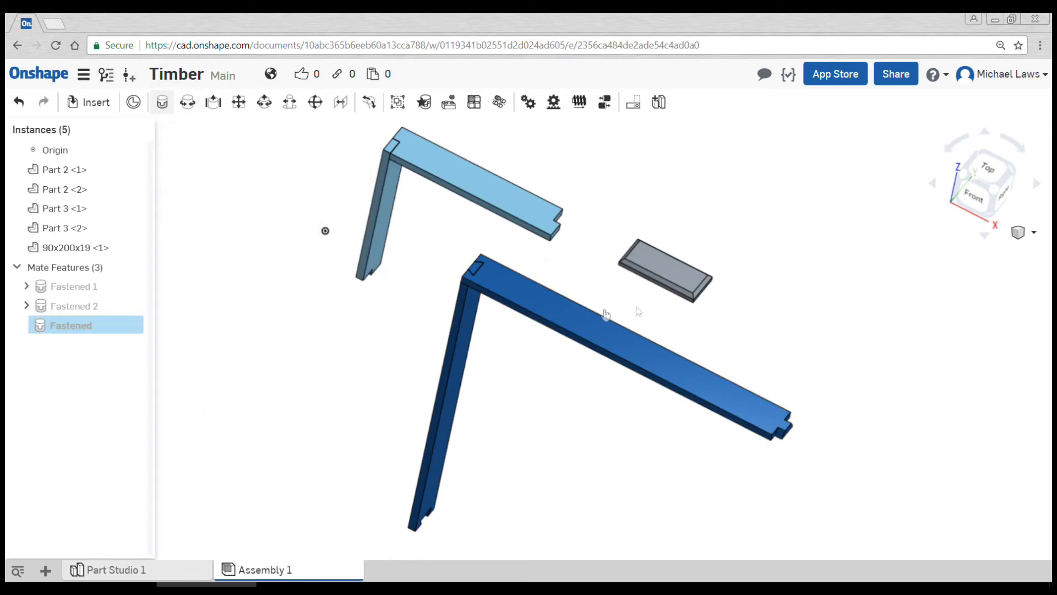
scroll(633, 309, "up", 5)
right_click_drag(671, 284, 698, 201)
right_click_drag(640, 415, 631, 398)
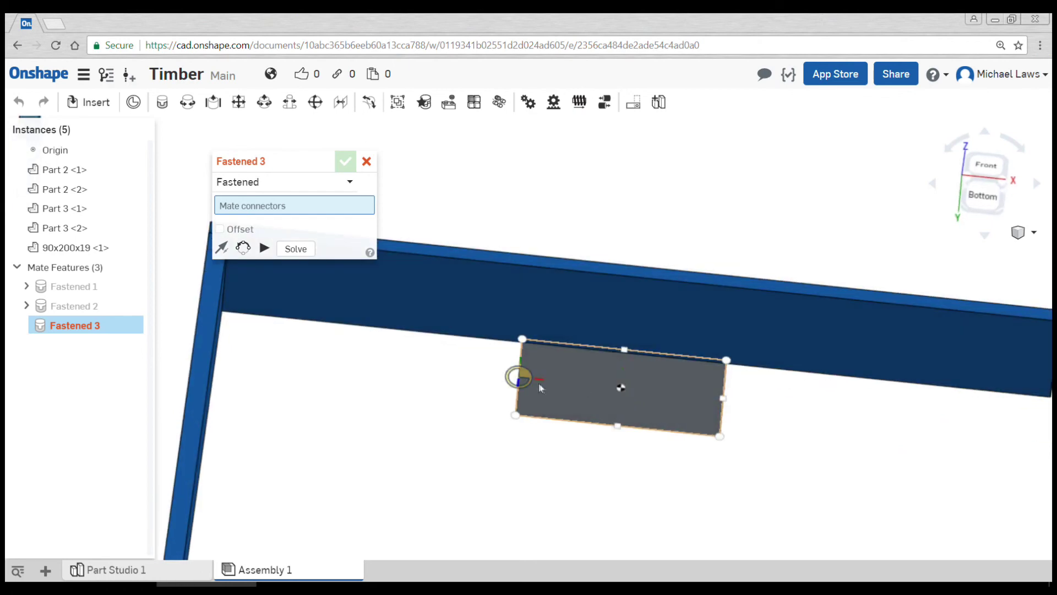
left_click(624, 392)
right_click_drag(639, 283, 621, 309)
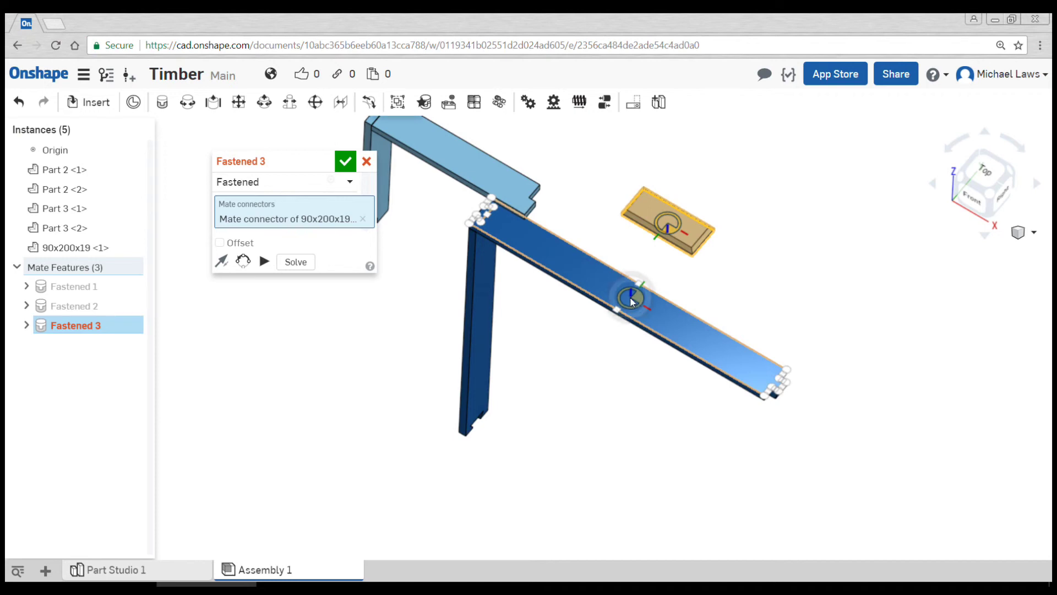
left_click(631, 298)
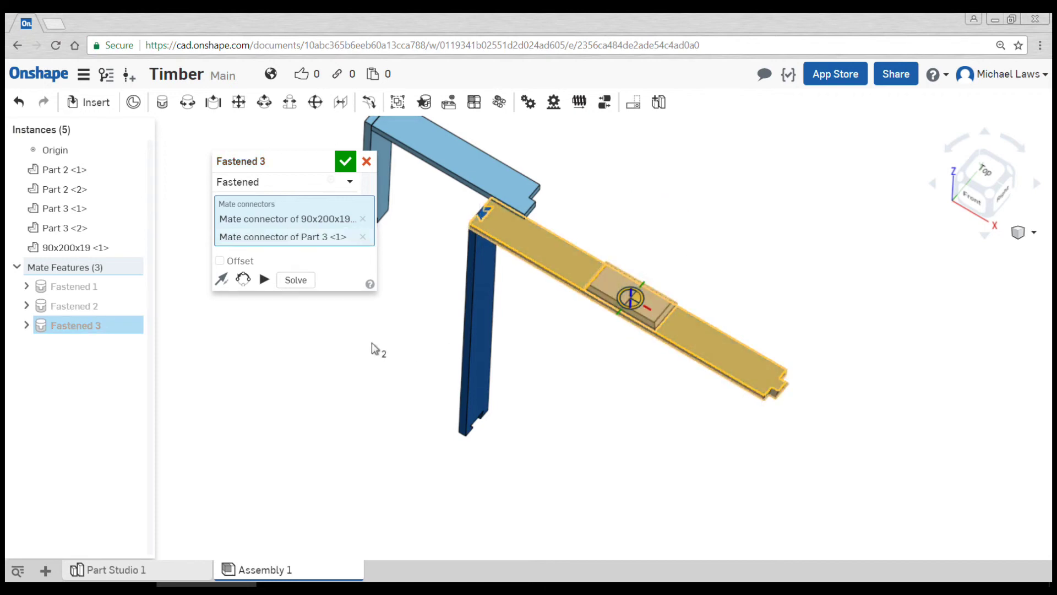
Step: Test the mate's secondary-axis orientations and primary-axis flip, and accept it with the 90x200x19 block lying lengthwise on top of Part 3
left_click(244, 279)
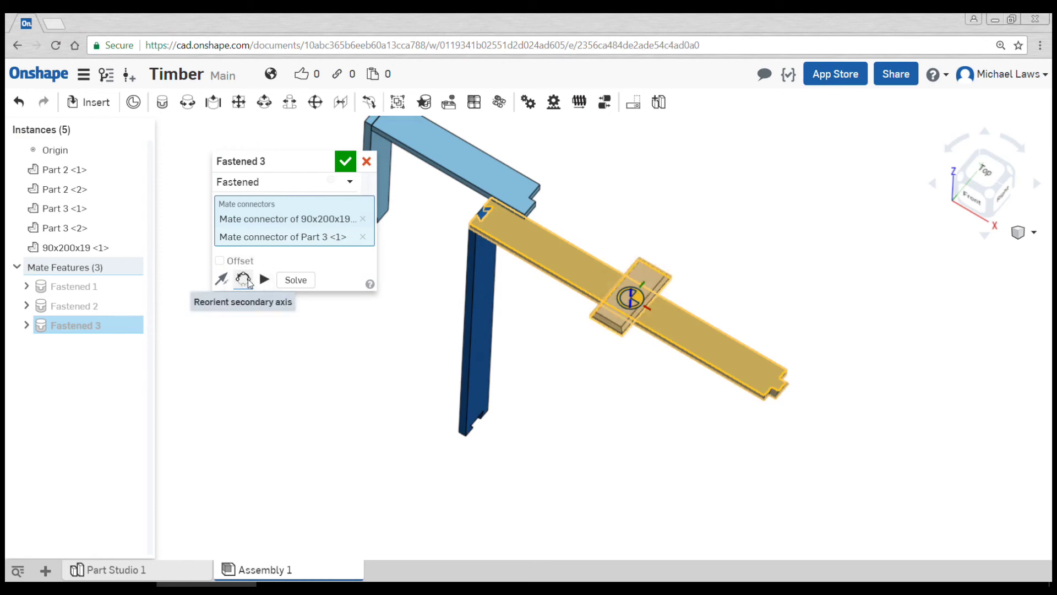
left_click(244, 279)
left_click(244, 279)
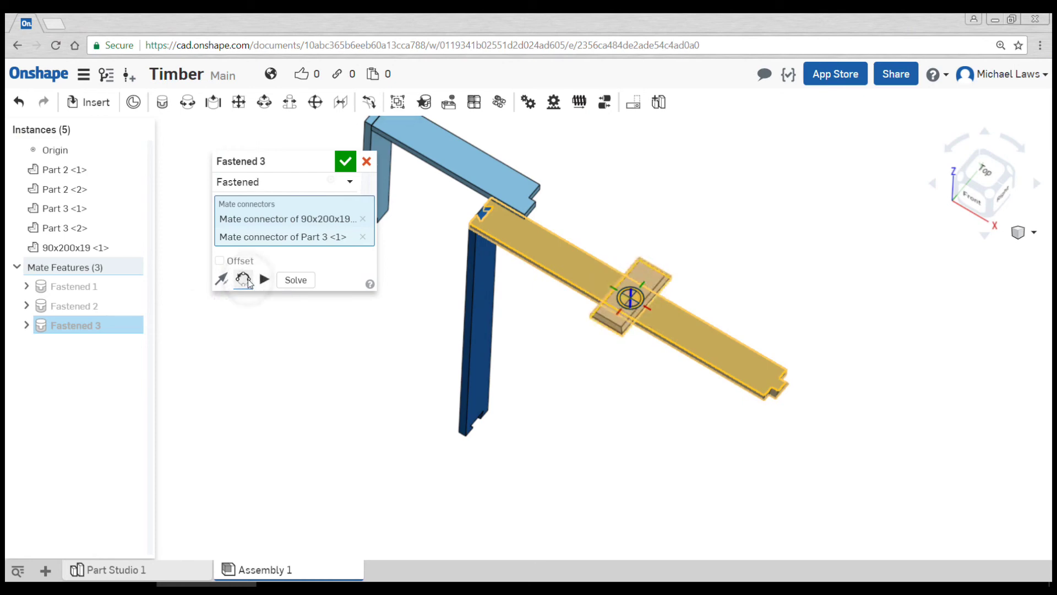
left_click(243, 279)
left_click(221, 279)
left_click(222, 279)
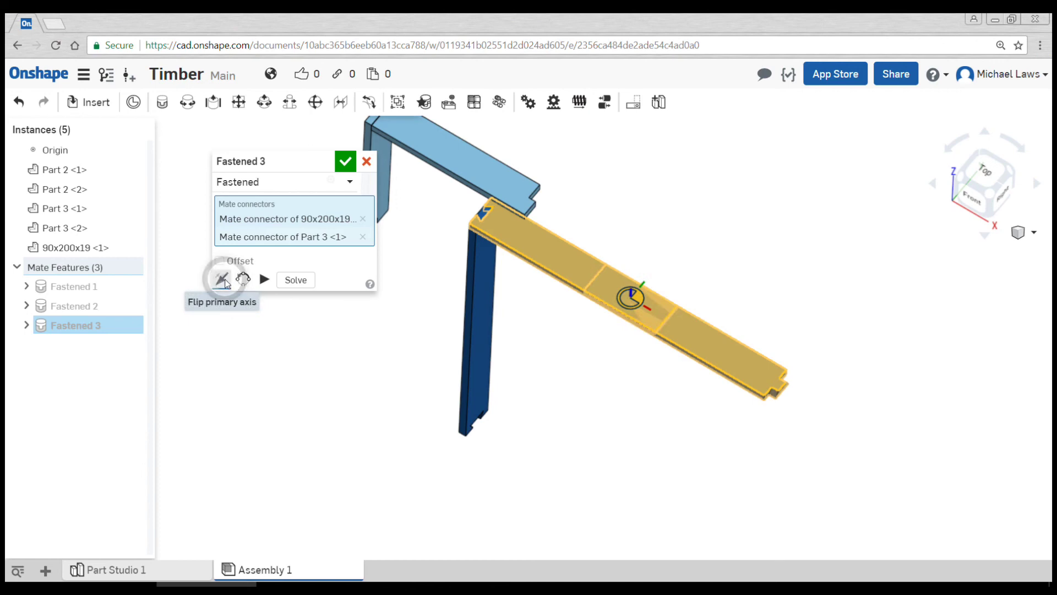
left_click(243, 279)
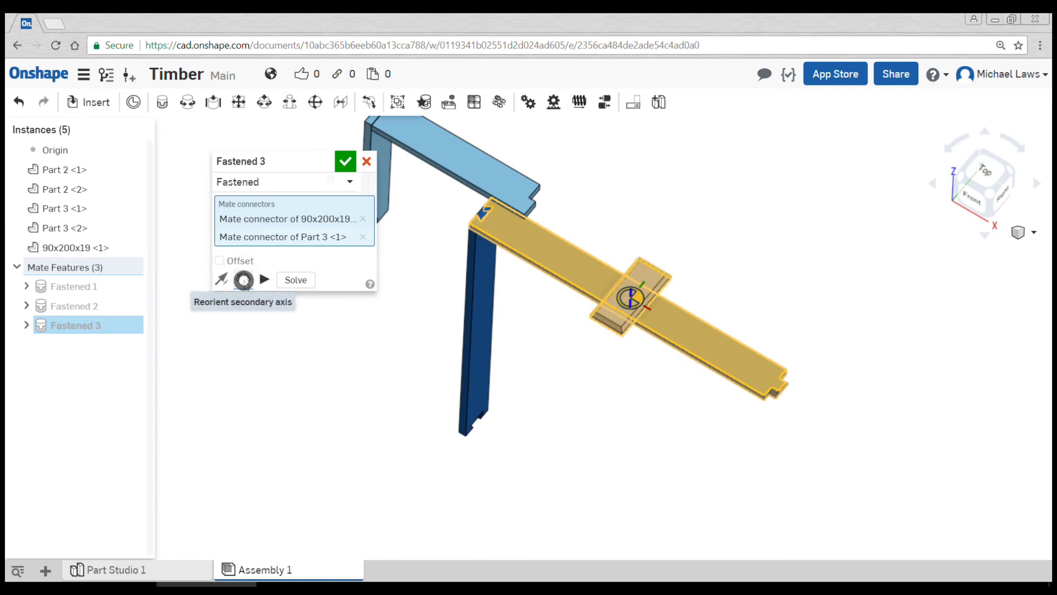
left_click(243, 280)
left_click(351, 163)
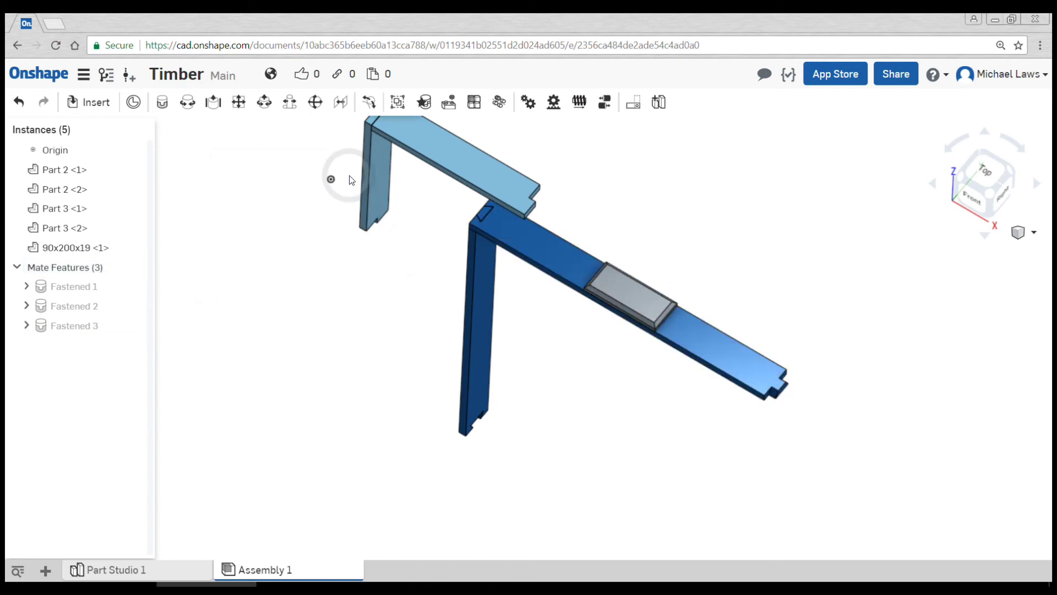
Step: Move the joined Part 3 pair with its attached 90x200x19 block upward and farther along positive X, beside the Part 2 pair
scroll(477, 322, "down", 3)
scroll(491, 334, "up", 2)
mouse_move(492, 334)
right_mouse_down()
mouse_move(569, 391)
mouse_move(576, 354)
right_mouse_up()
scroll(572, 397, "down", 2)
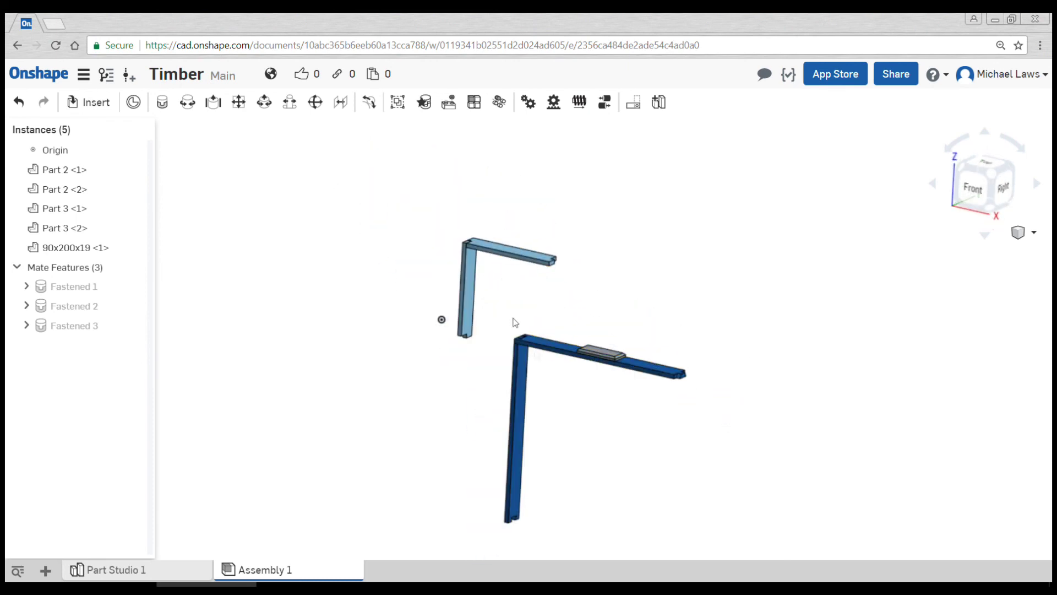
left_click_drag(563, 351, 629, 276)
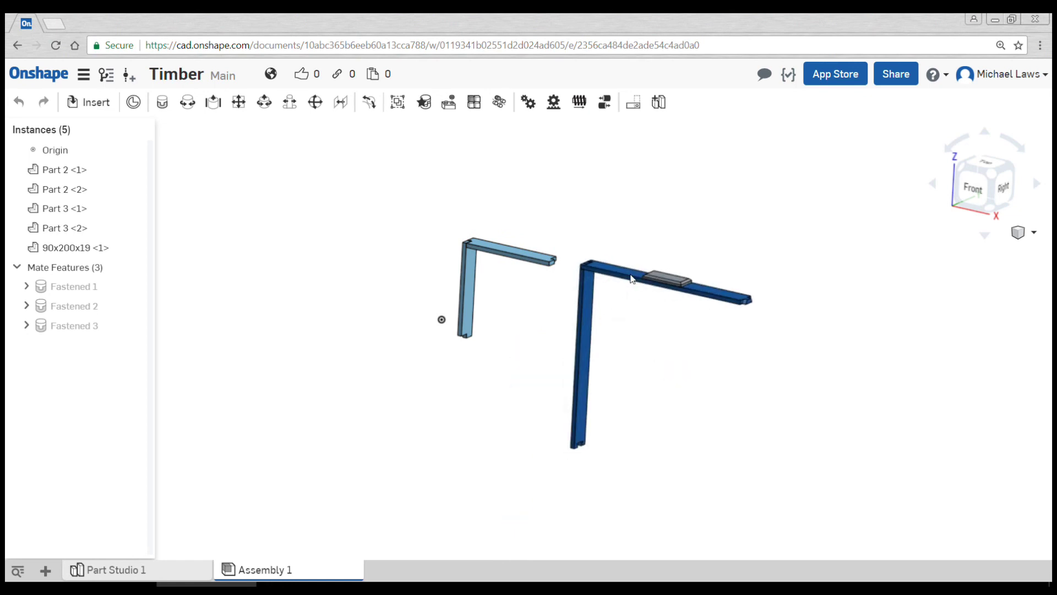